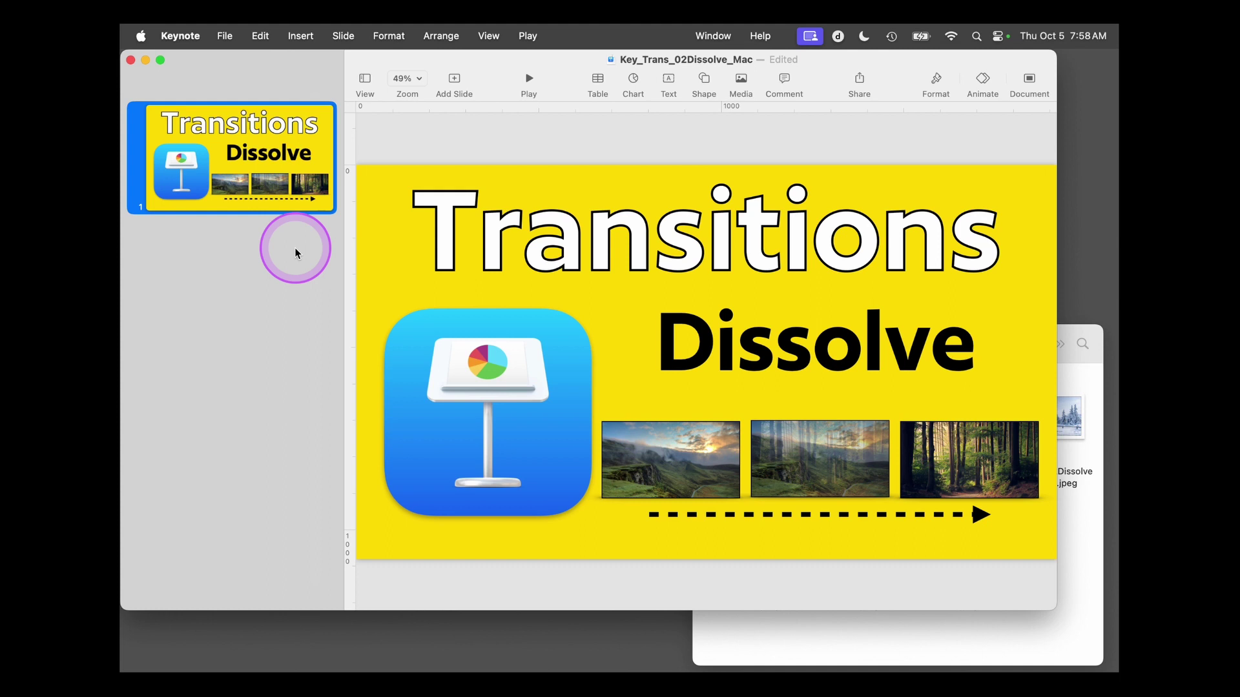
- Drag the seven landscape JPEGs from Finder into the navigator as slides 2–8, then reselect the title slide
click(744, 625)
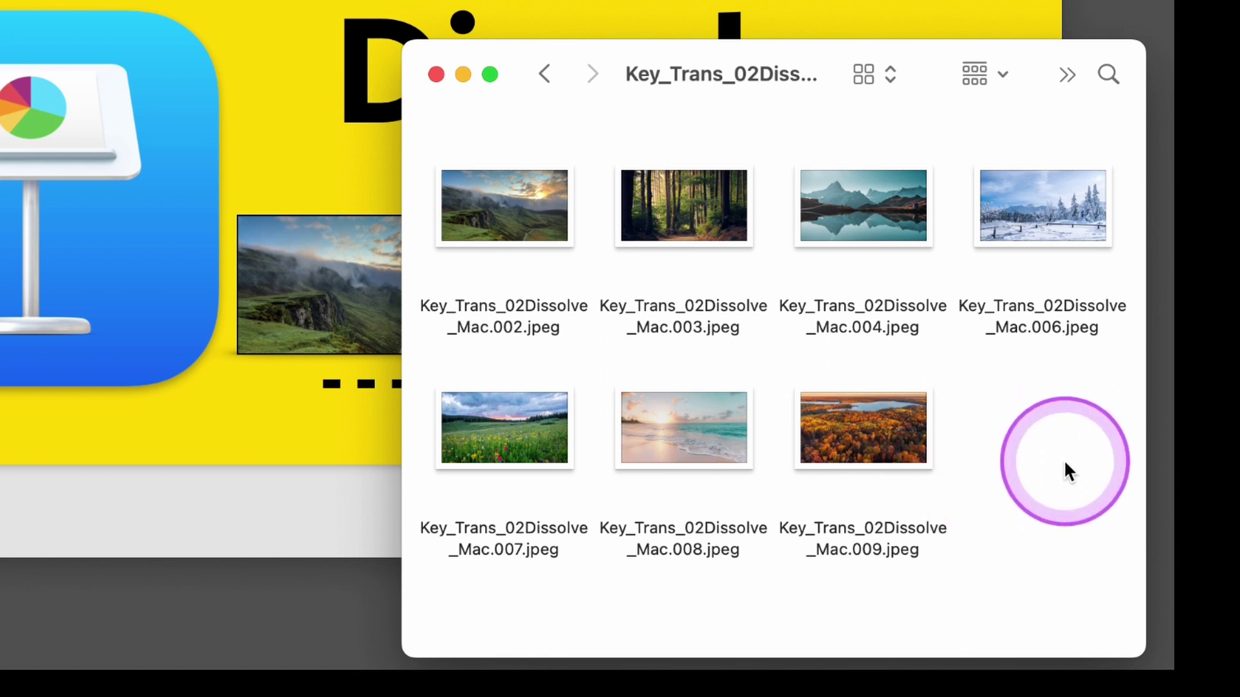
drag(1069, 470, 242, 284)
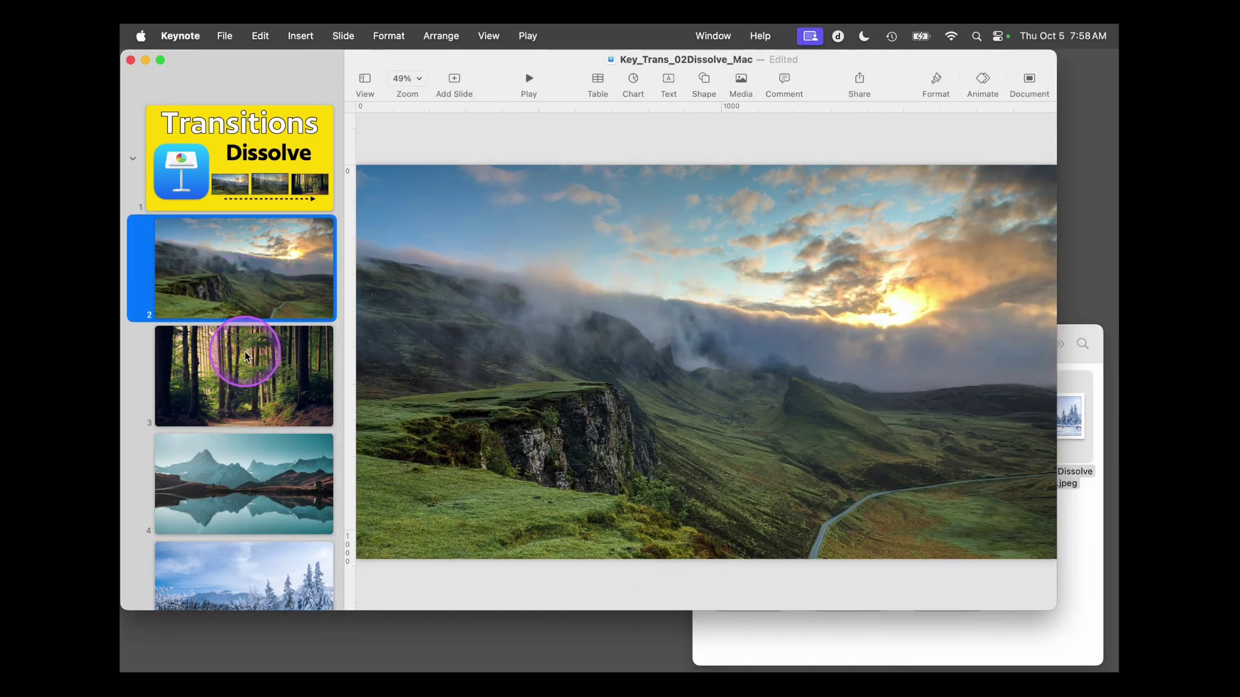
click(245, 355)
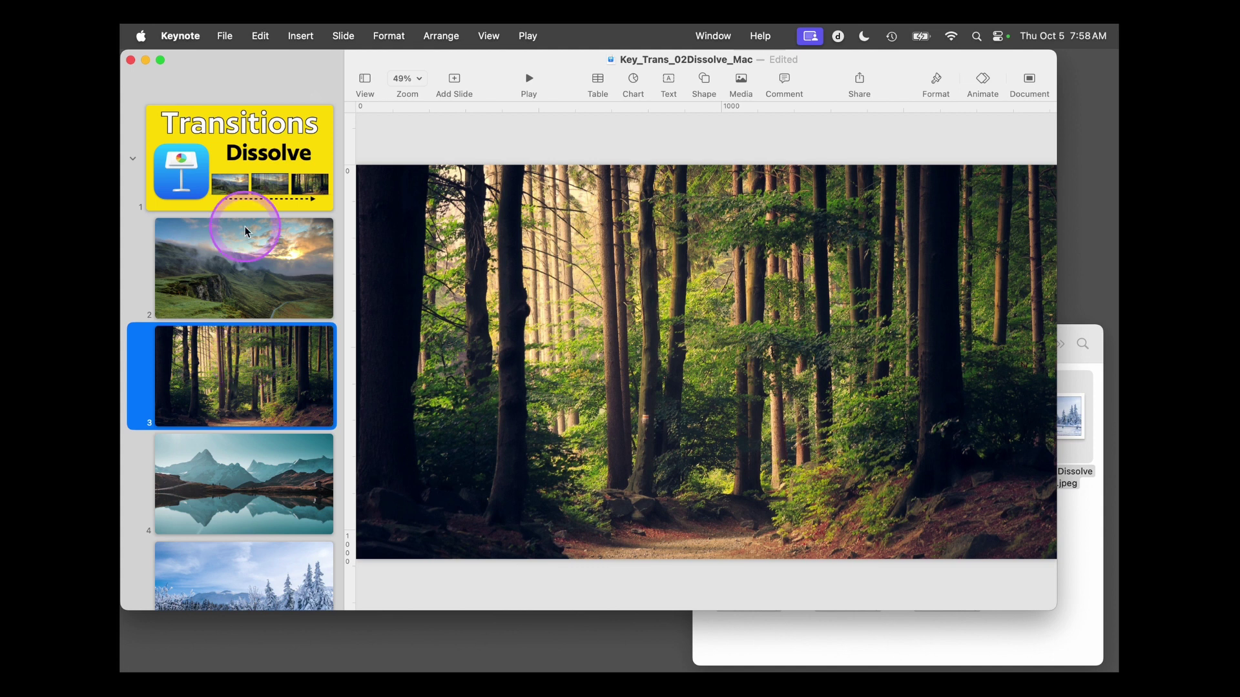
click(241, 190)
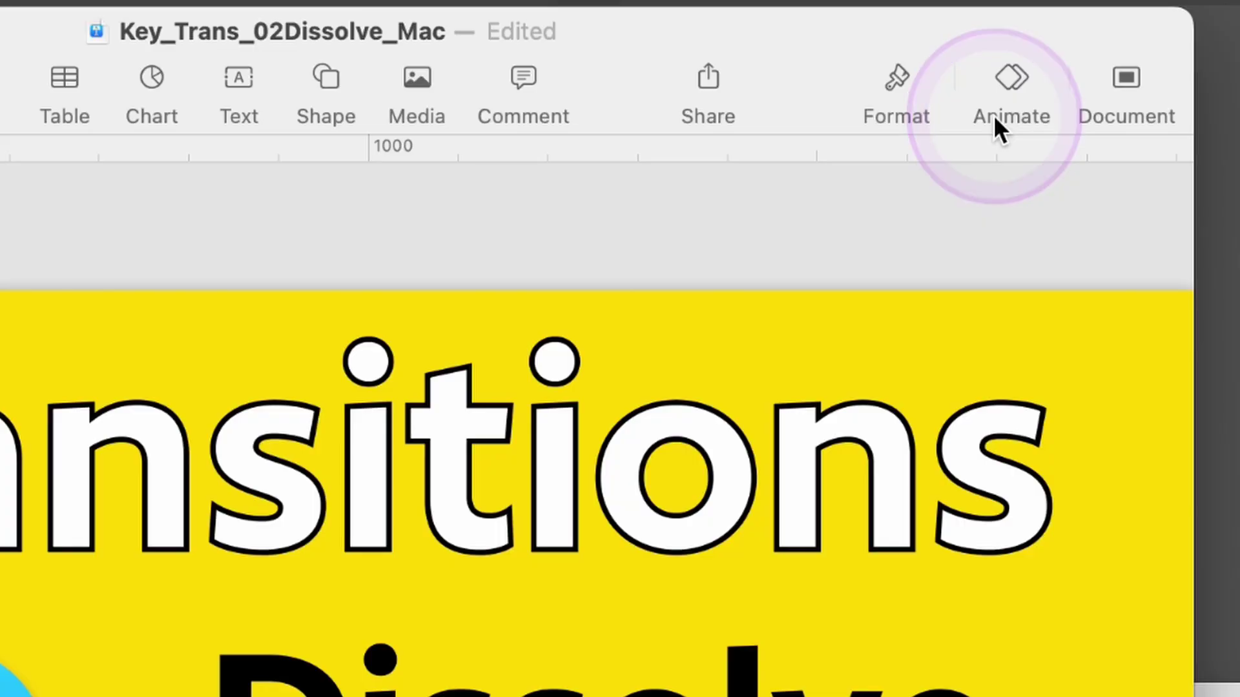
- Show the Animate inspector with the title slide's transition settings, which have no effect yet
click(1012, 84)
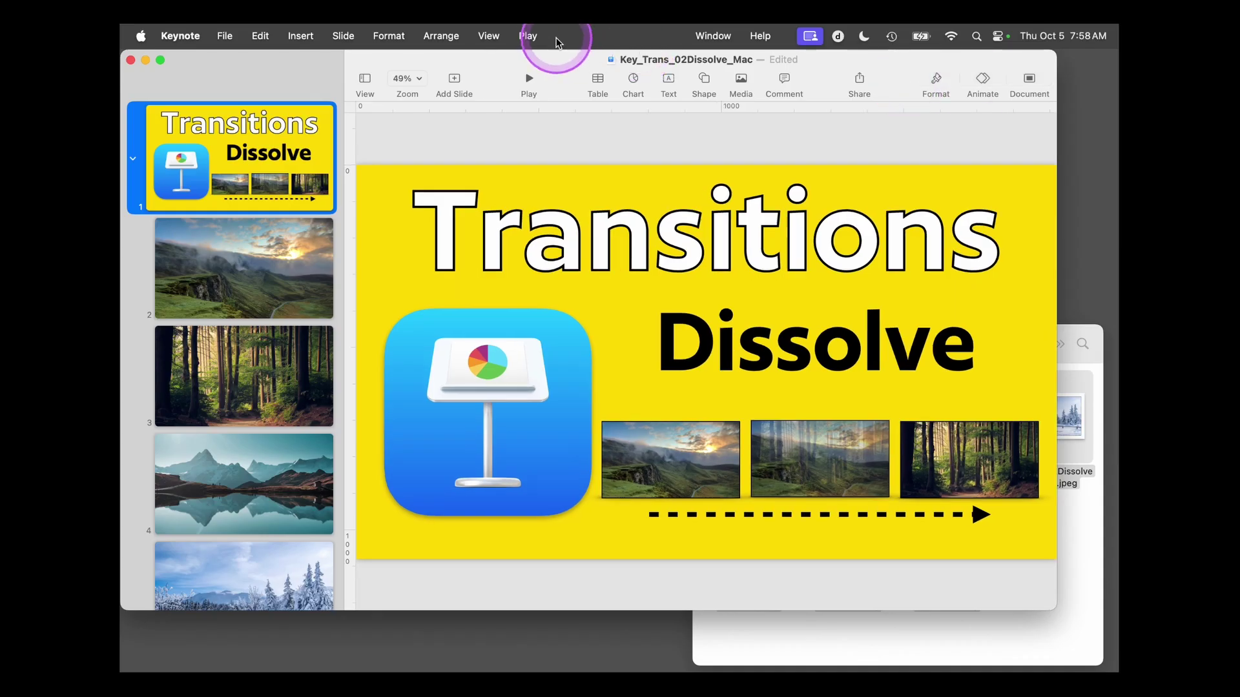
click(486, 36)
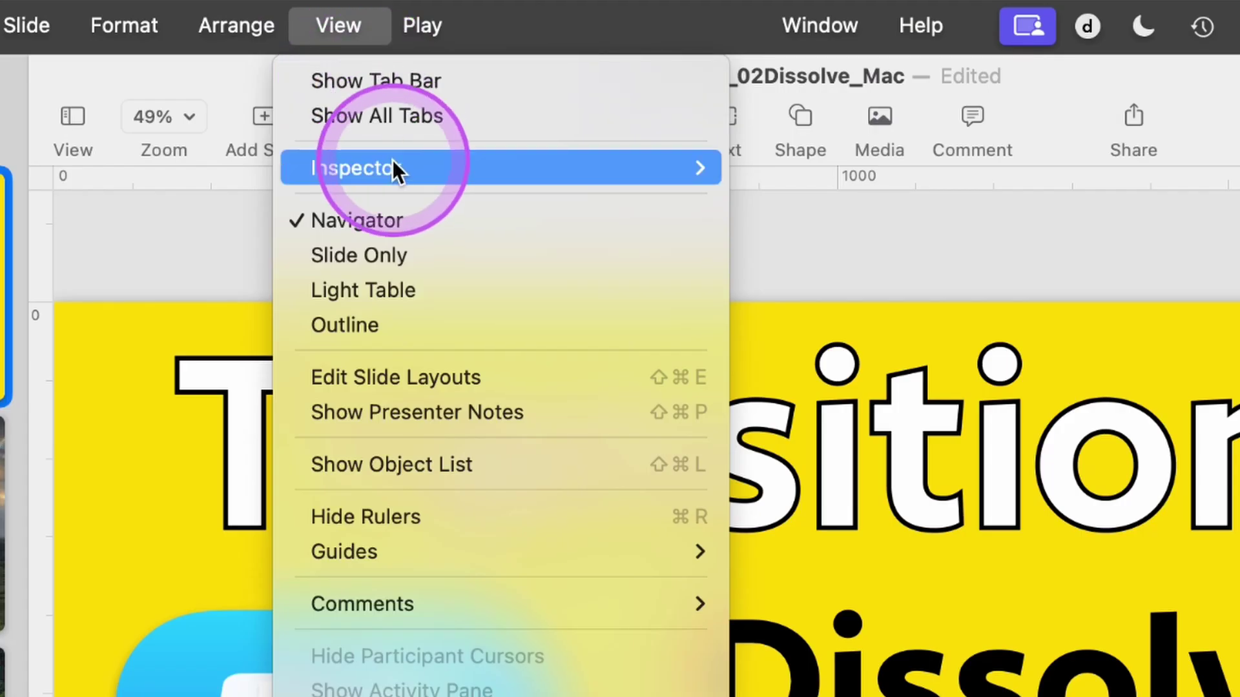
mouse_move(514, 104)
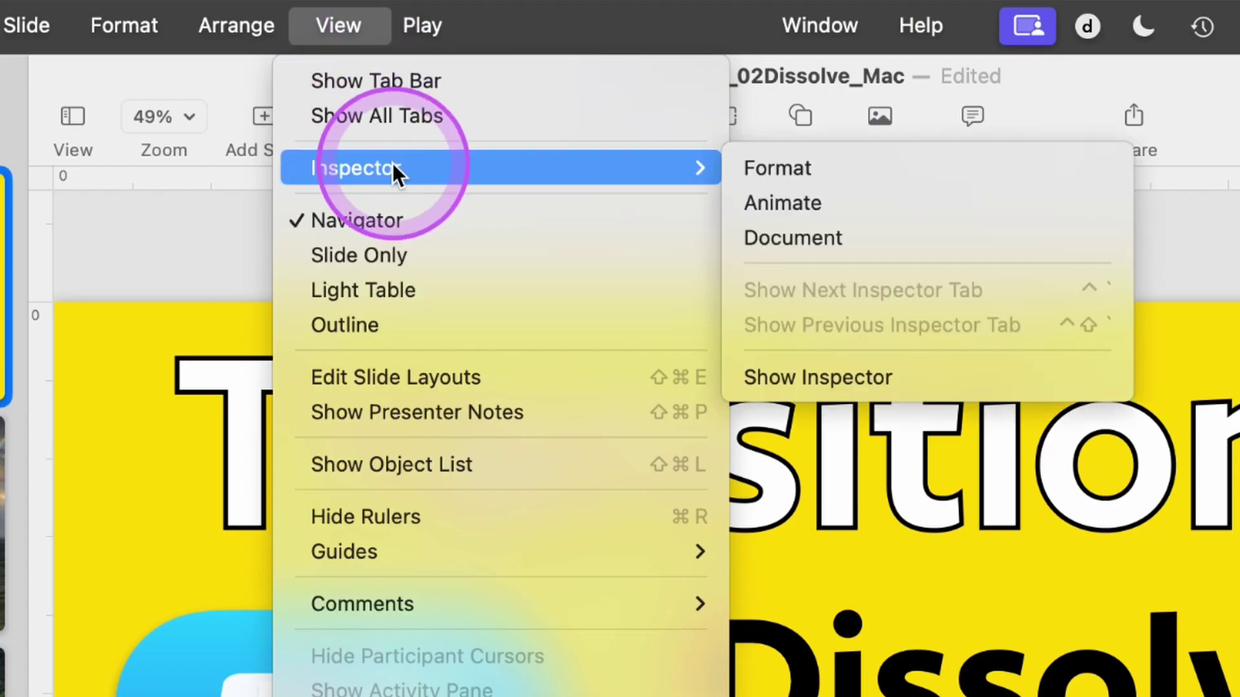
click(778, 206)
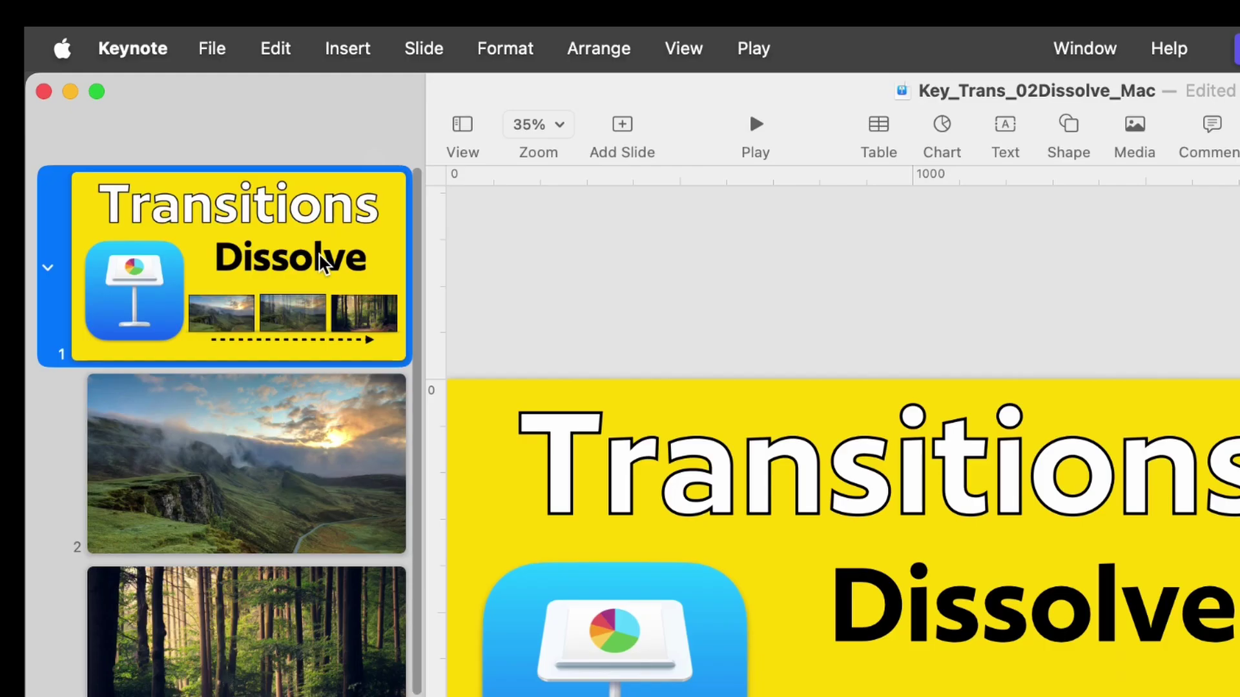
- Select all slides and give every one a Dissolve transition
right_click(287, 156)
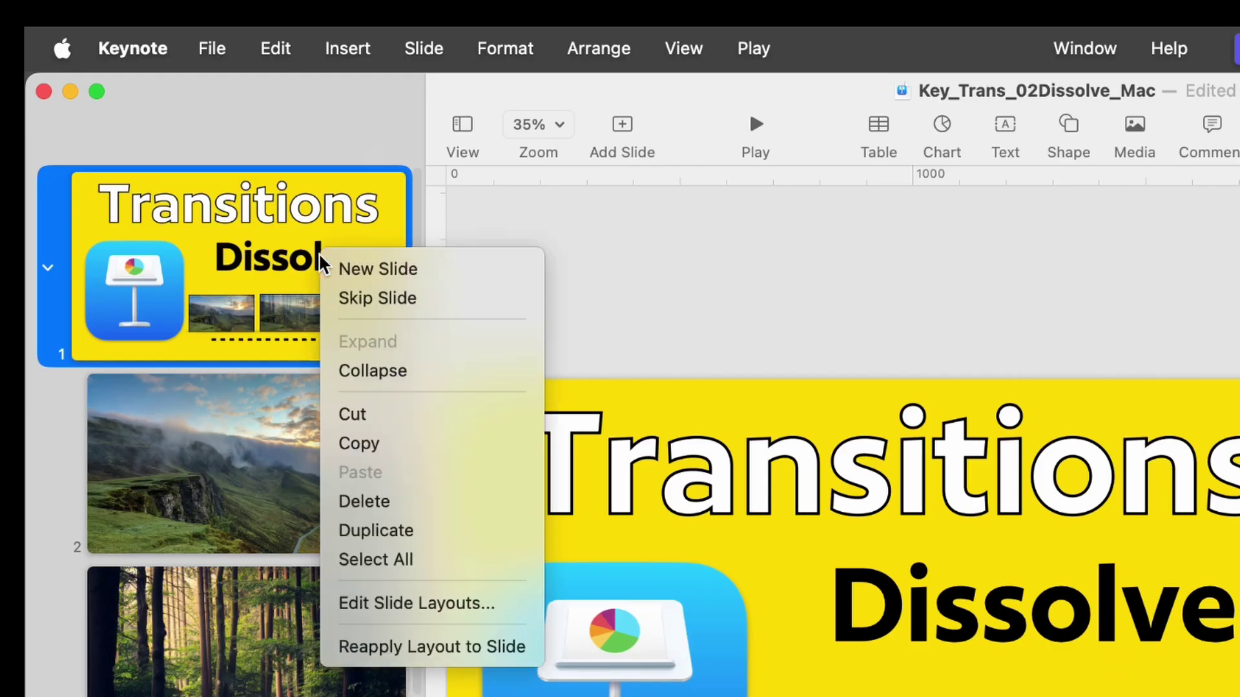
click(401, 559)
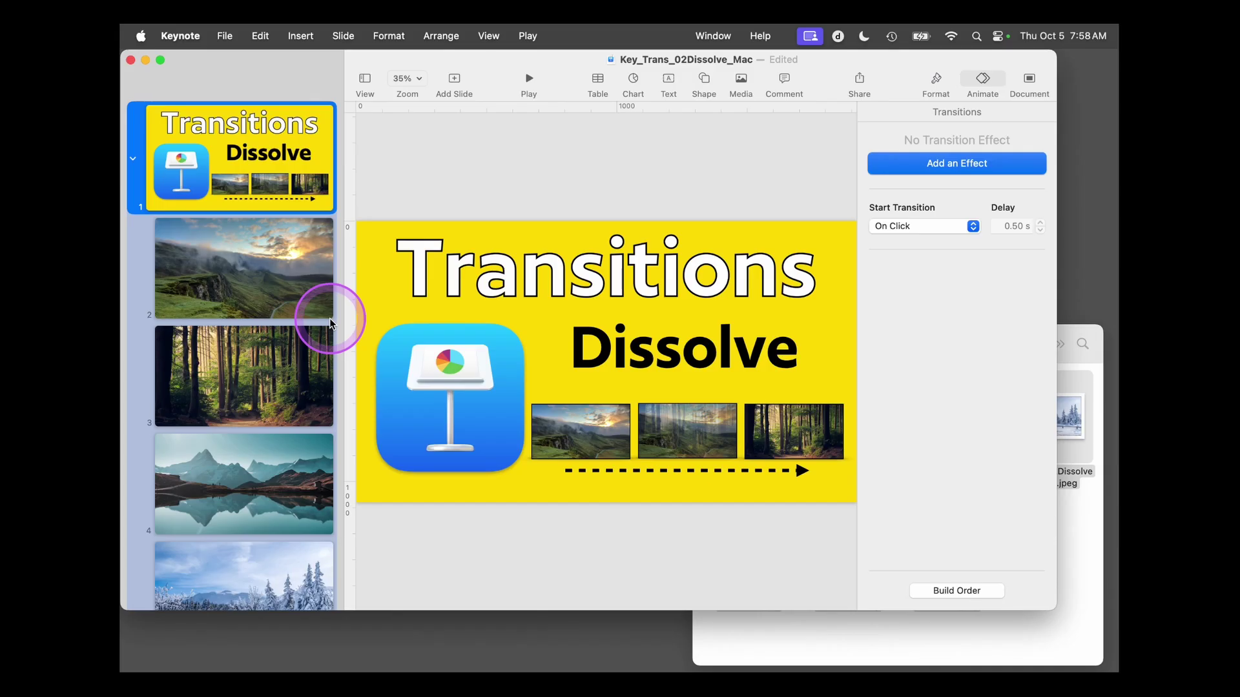
click(907, 169)
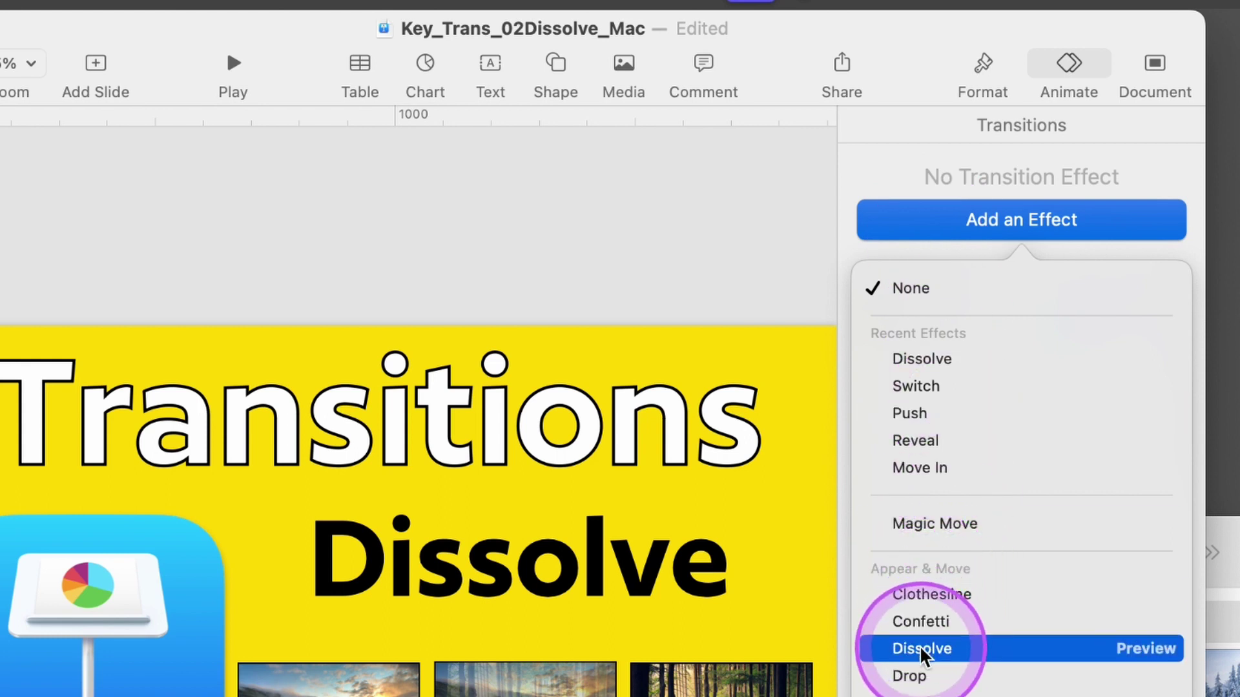
click(923, 648)
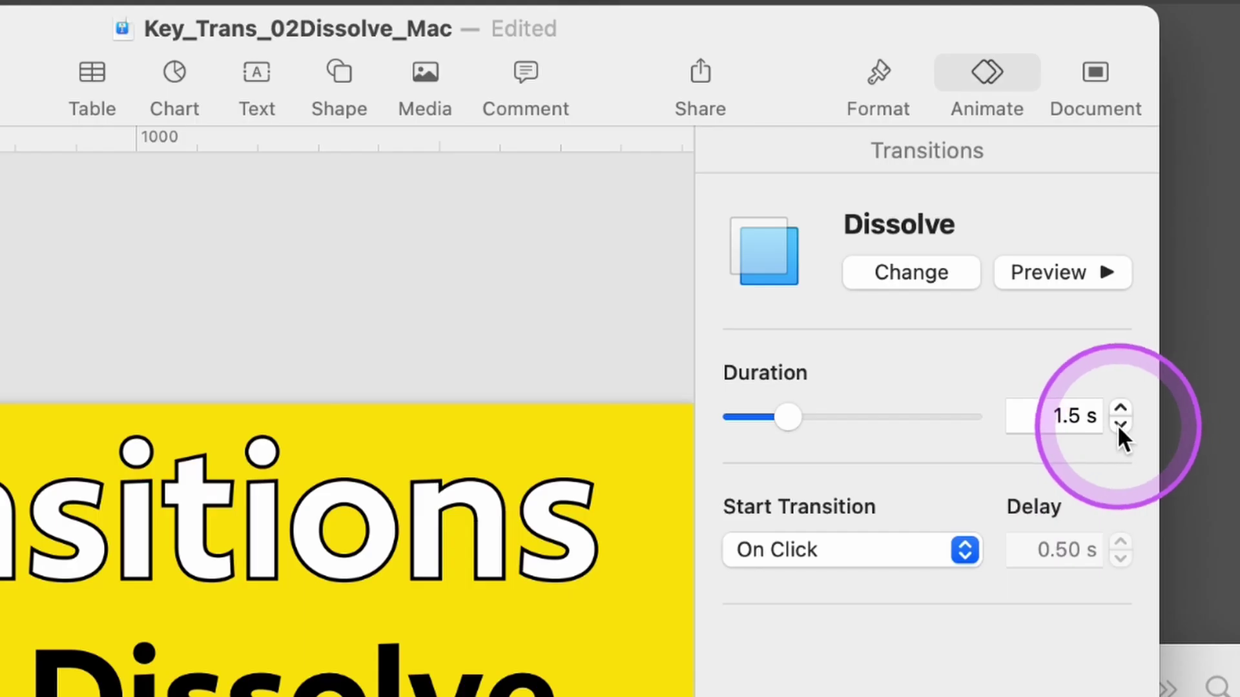
- Shorten the Dissolve duration to 1 s on all slides and preview it on the title slide
click(1121, 424)
click(1121, 425)
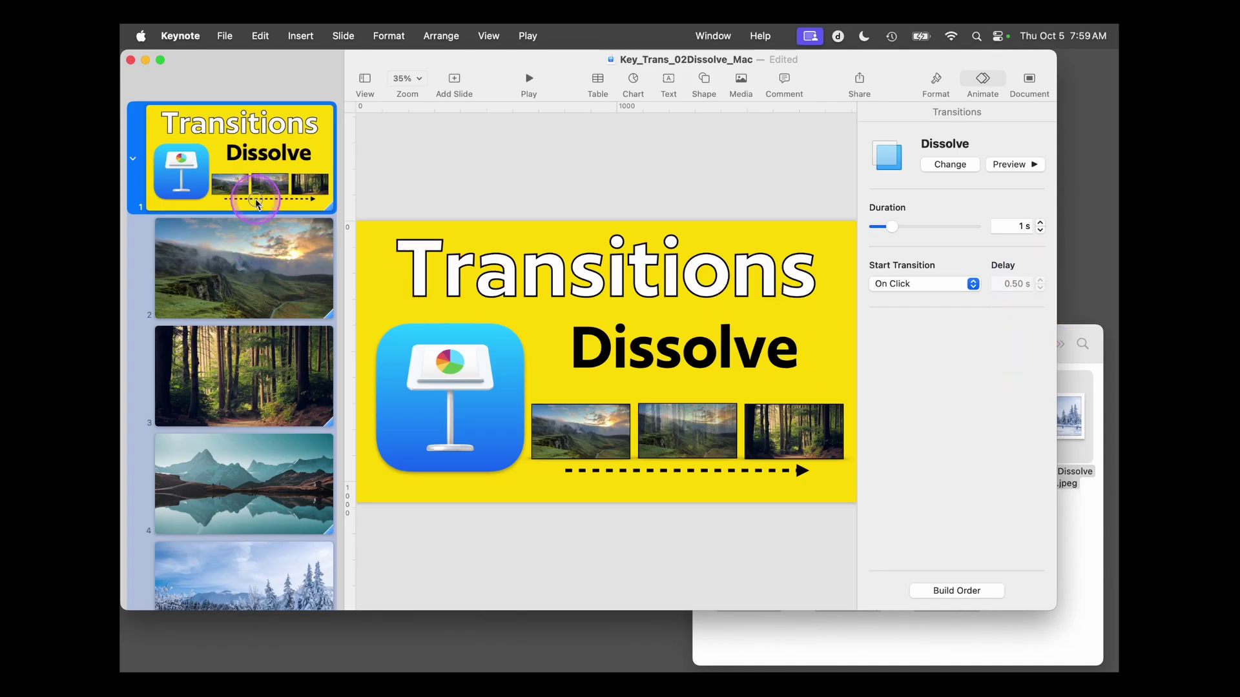
click(257, 204)
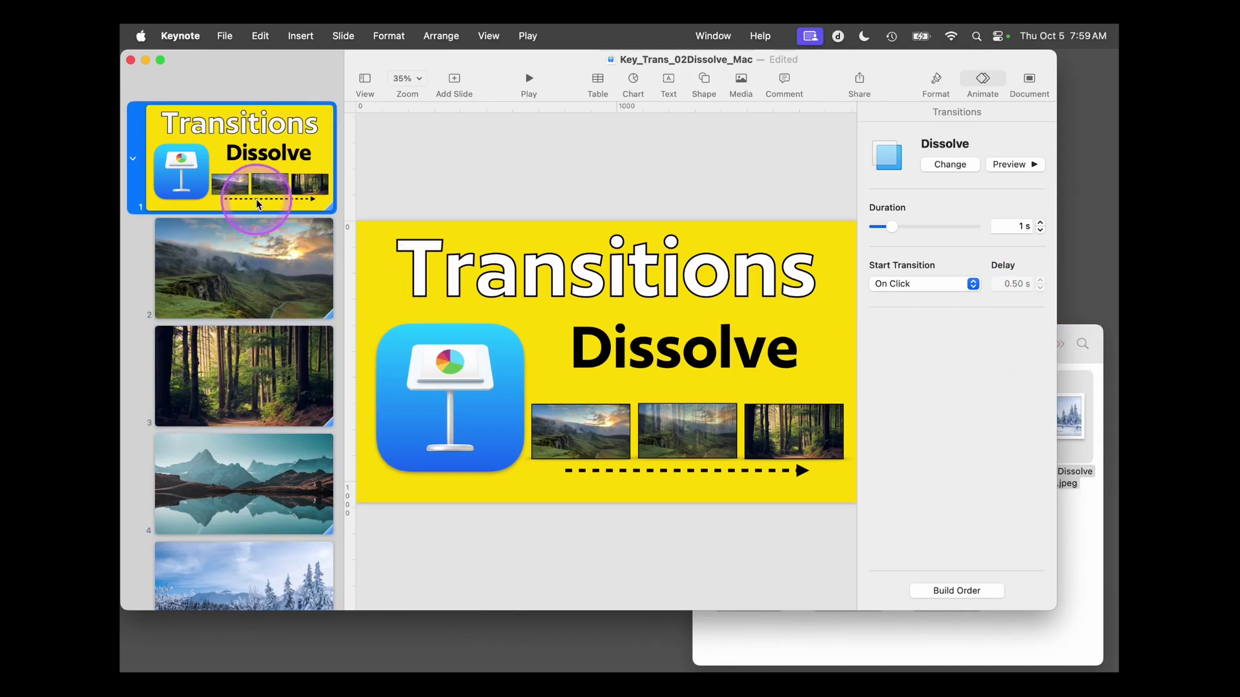
click(996, 166)
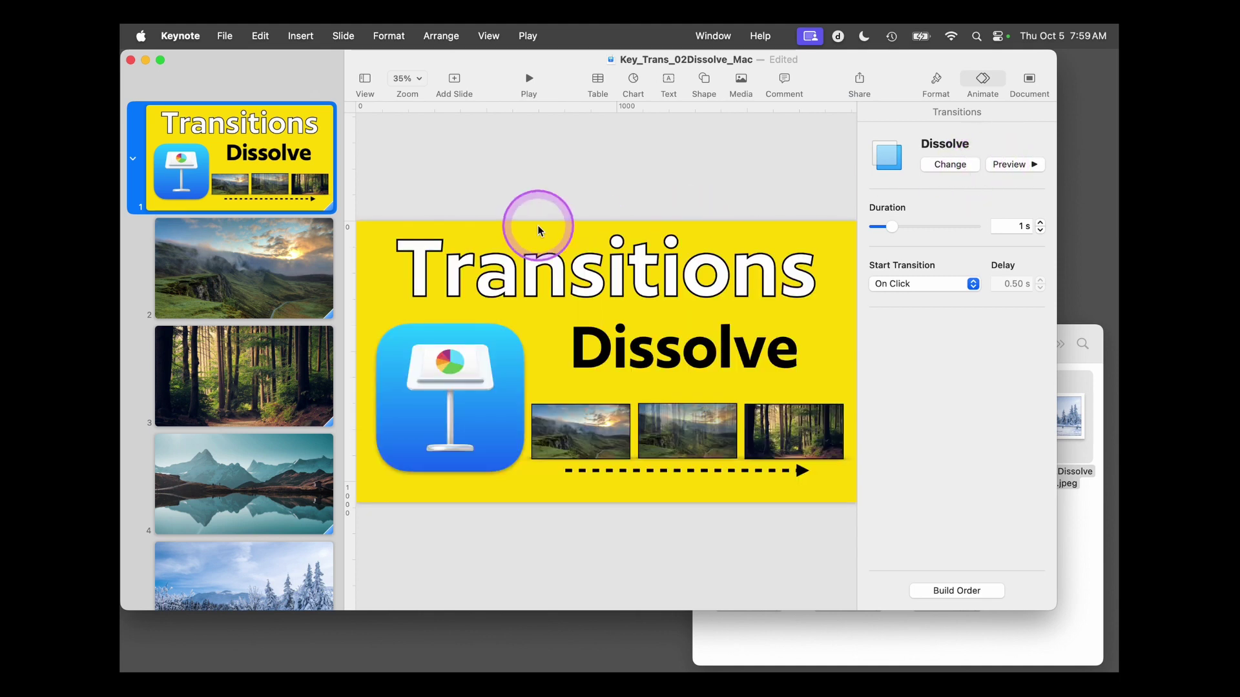
- Check the misty hills, forest and mountain lake slides, then play the slideshow from the title slide
click(275, 280)
click(258, 384)
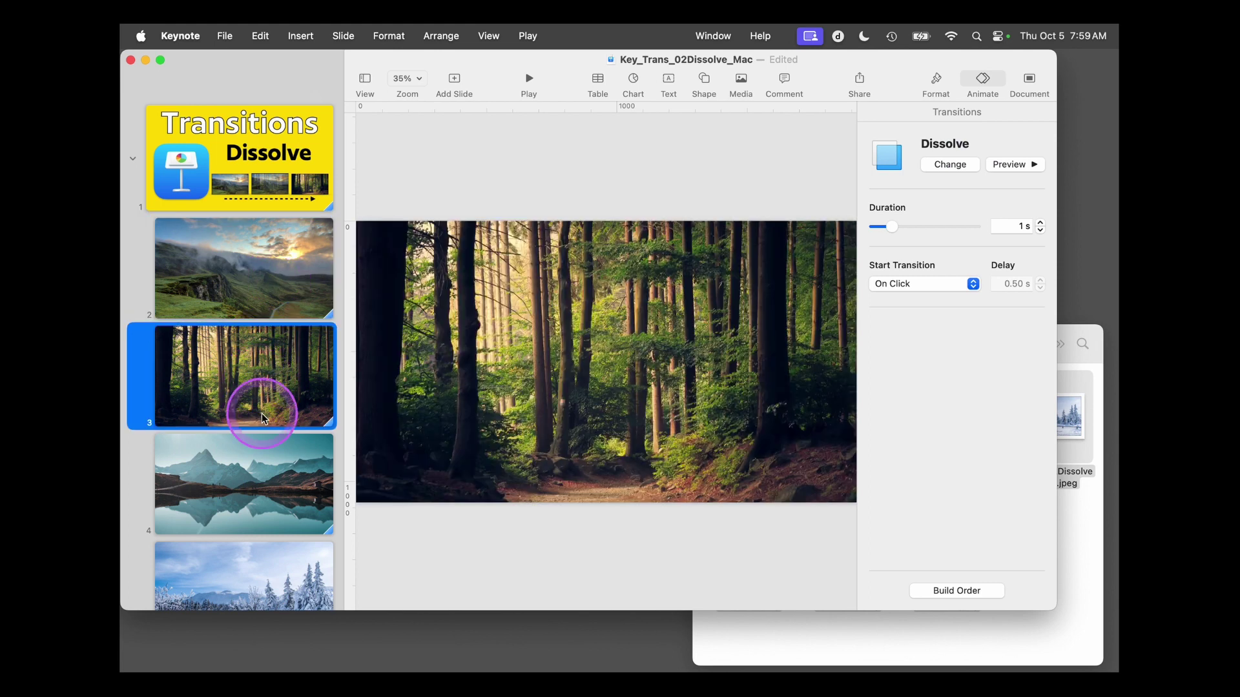
click(269, 463)
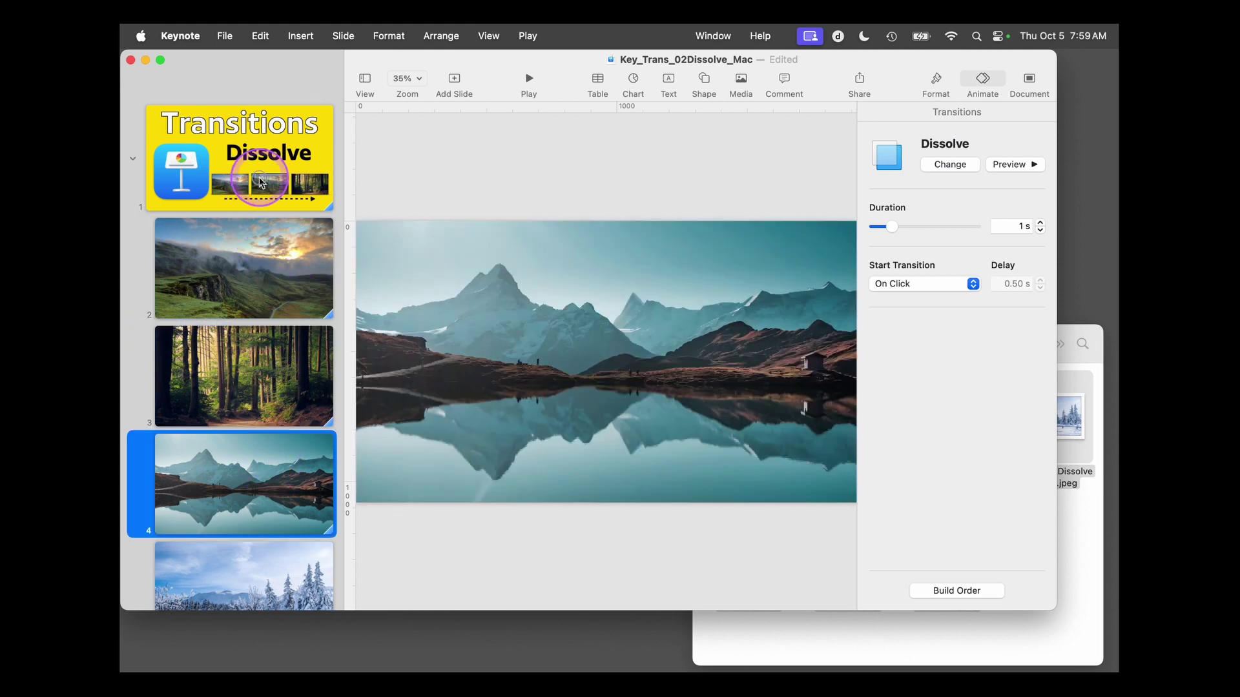
click(260, 208)
click(528, 79)
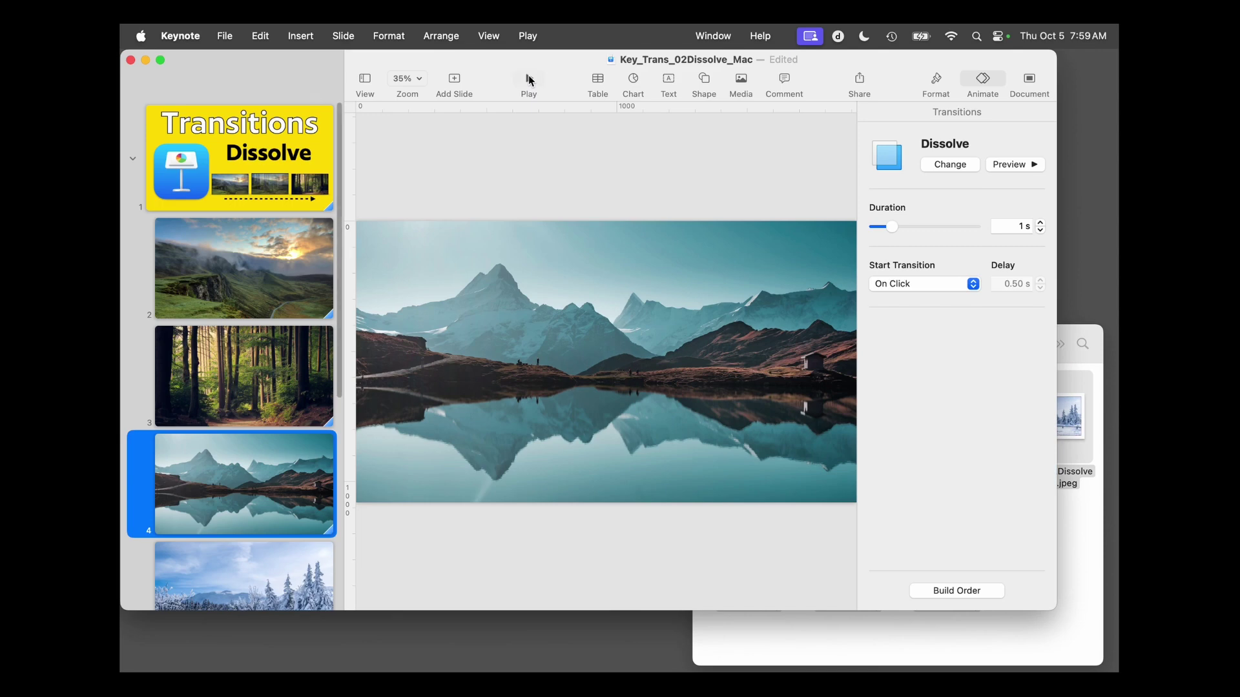
- Select the four season slides 5–8, from the snowy winter scene to the autumn forest
scroll(309, 345, down, 5)
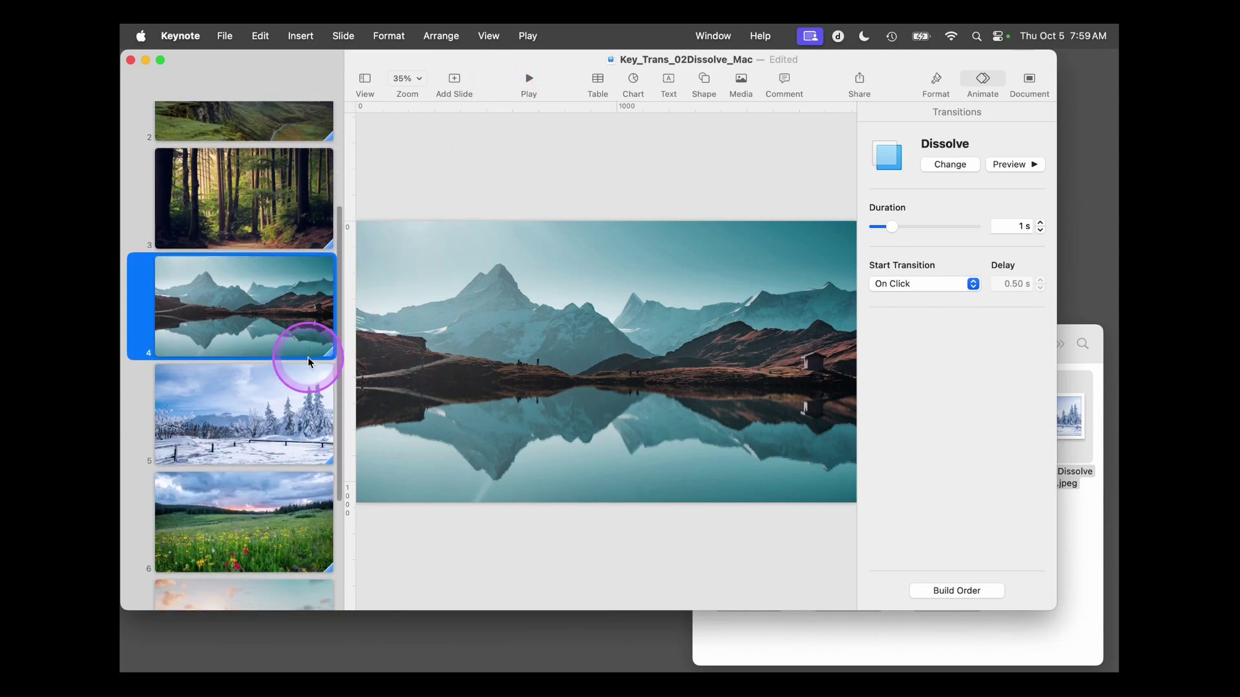
scroll(309, 362, down, 5)
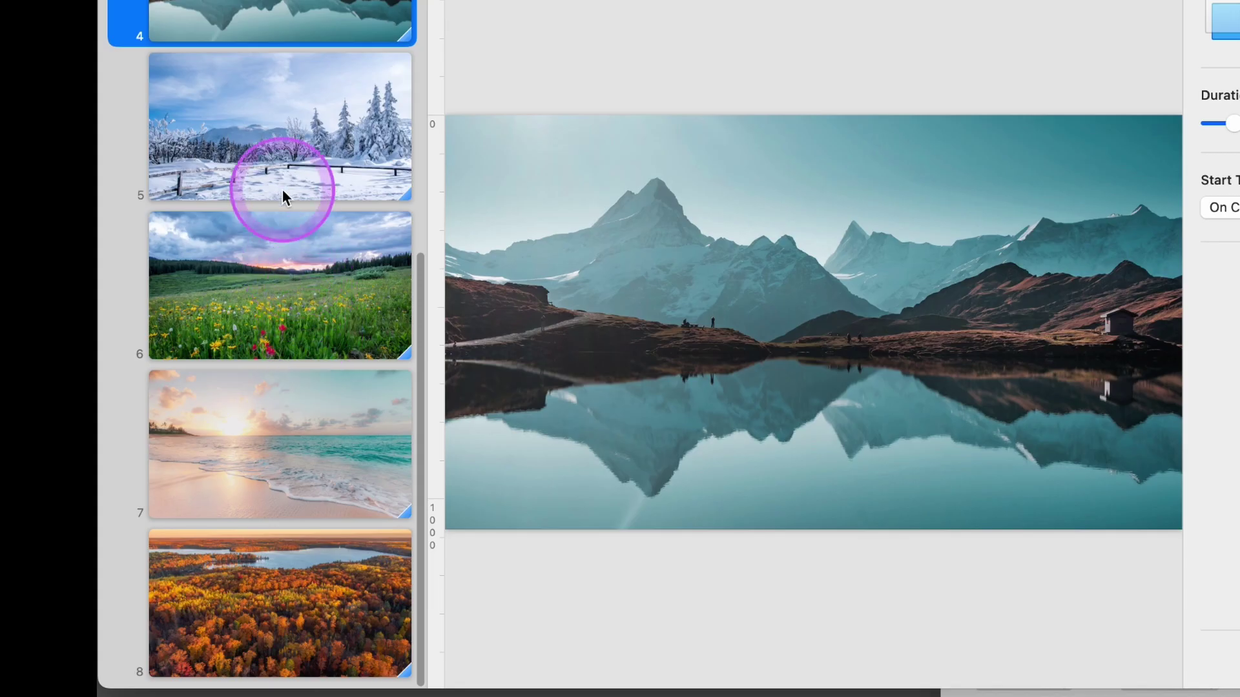
click(243, 258)
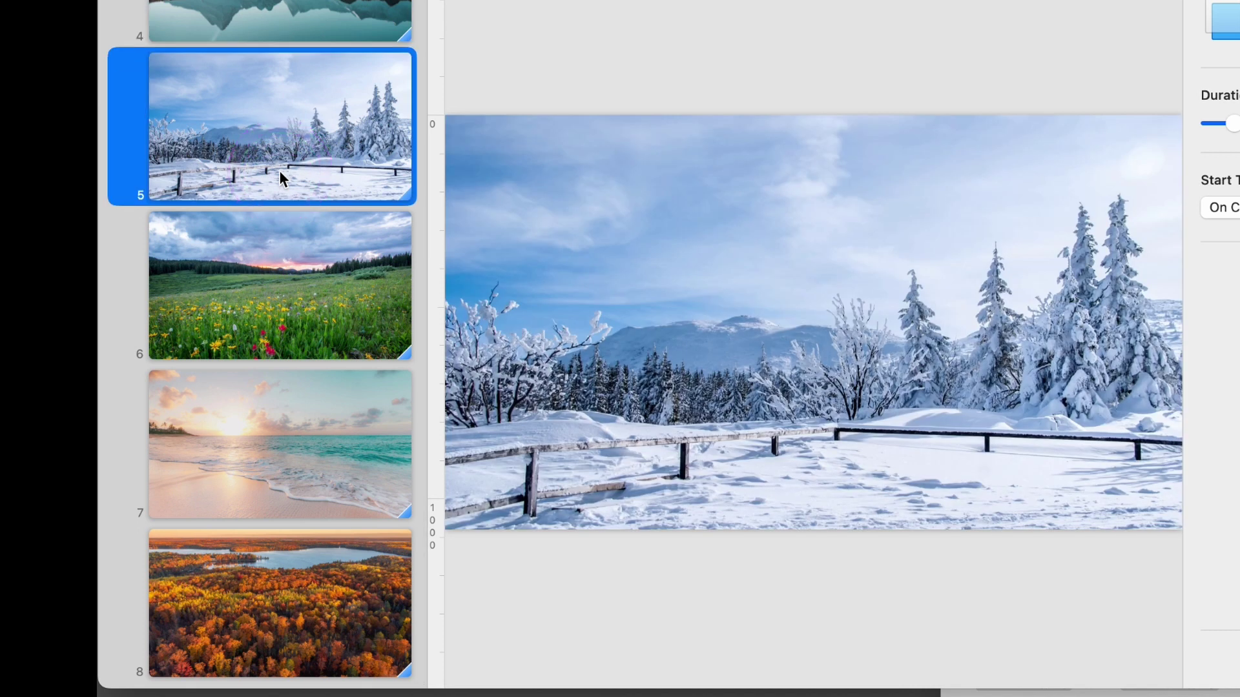
drag(280, 277, 509, 521)
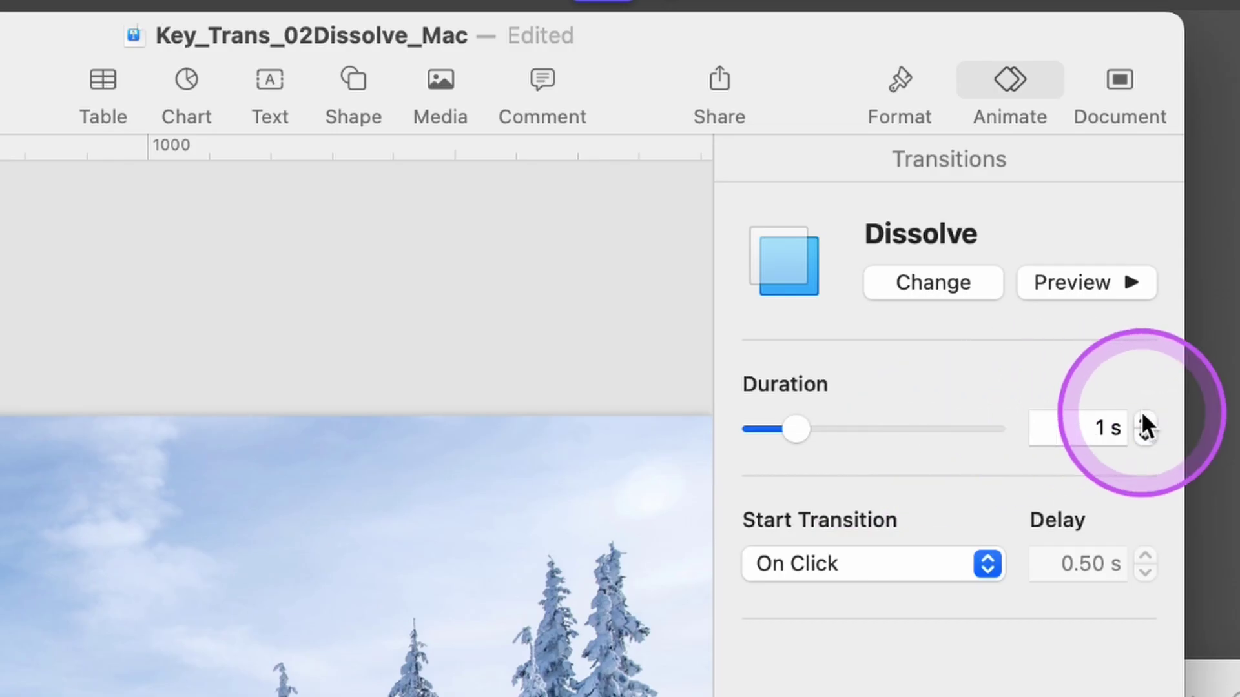
- Raise the Dissolve duration on the season slides to 3 s
click(1143, 416)
click(1143, 417)
click(1143, 416)
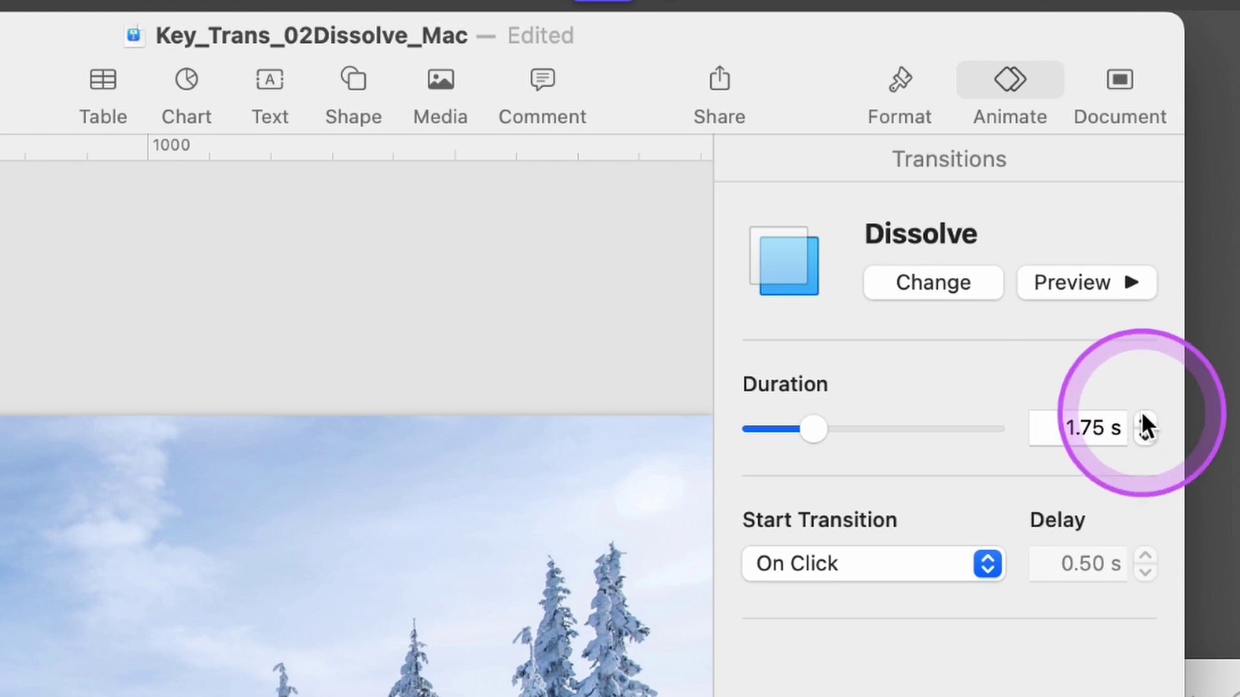
click(1143, 416)
click(1143, 416)
click(1143, 416)
click(1143, 416)
click(1142, 416)
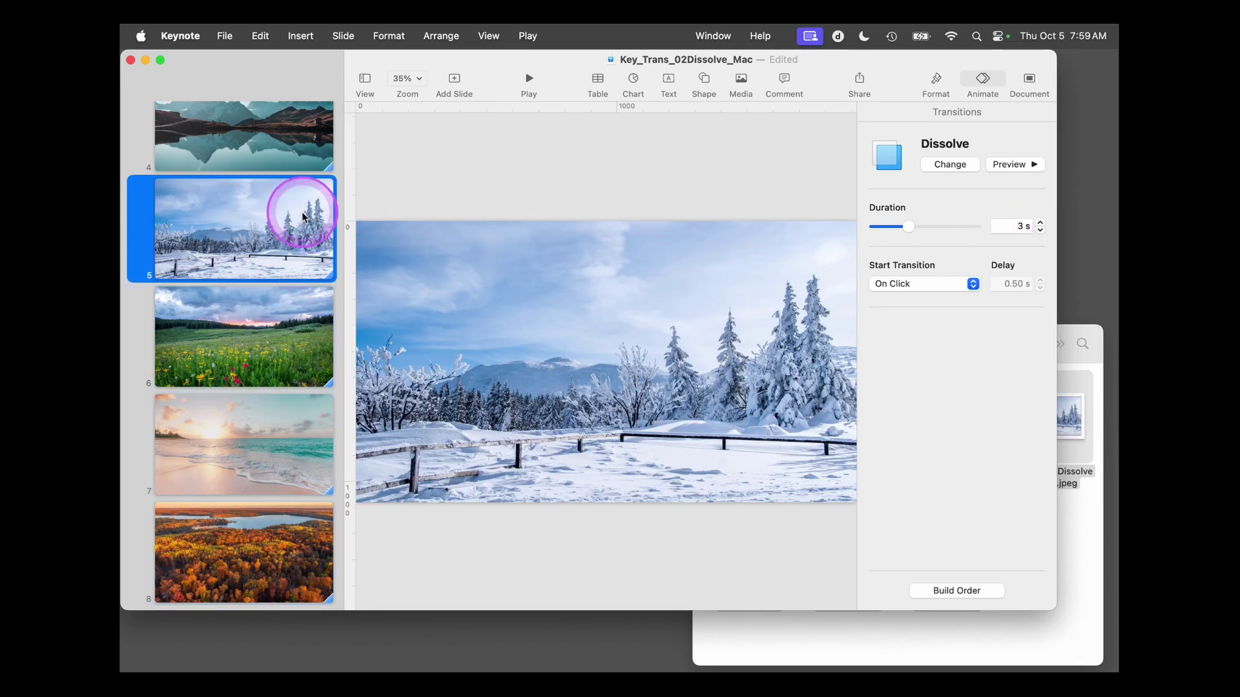
- Play the slideshow to watch the 3 s season-slide dissolves
click(529, 80)
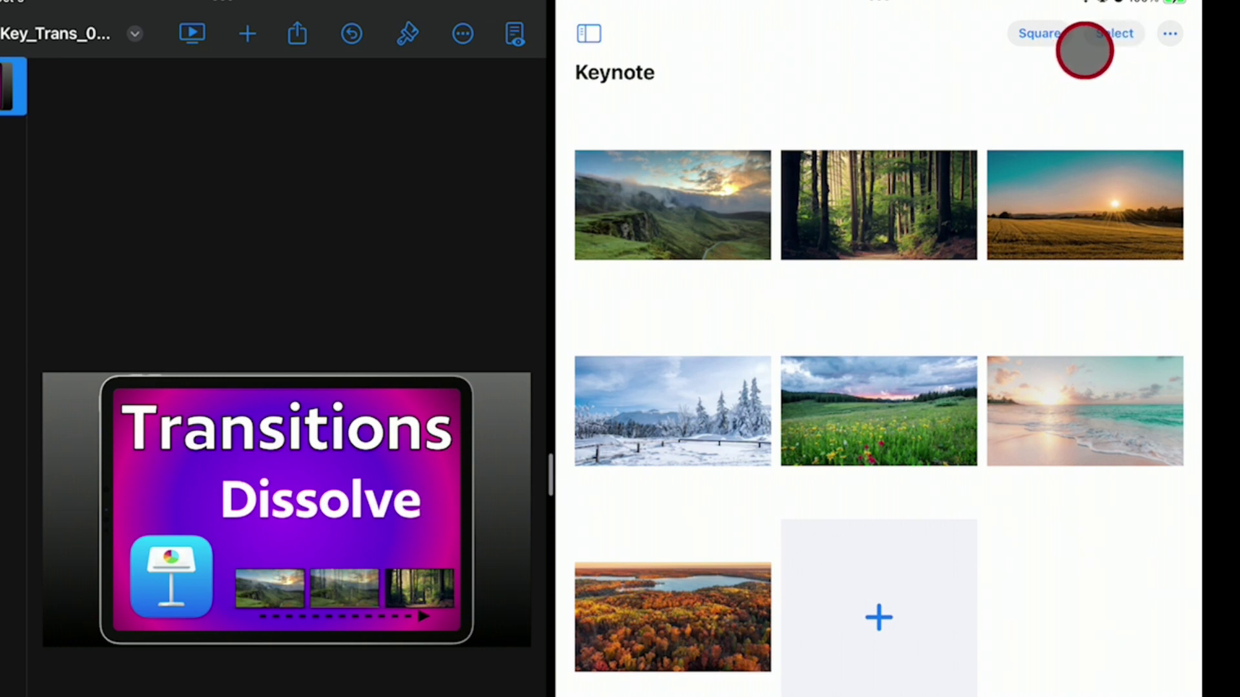
- Select the seven landscape photos in the Photos split view
click(1111, 34)
click(643, 227)
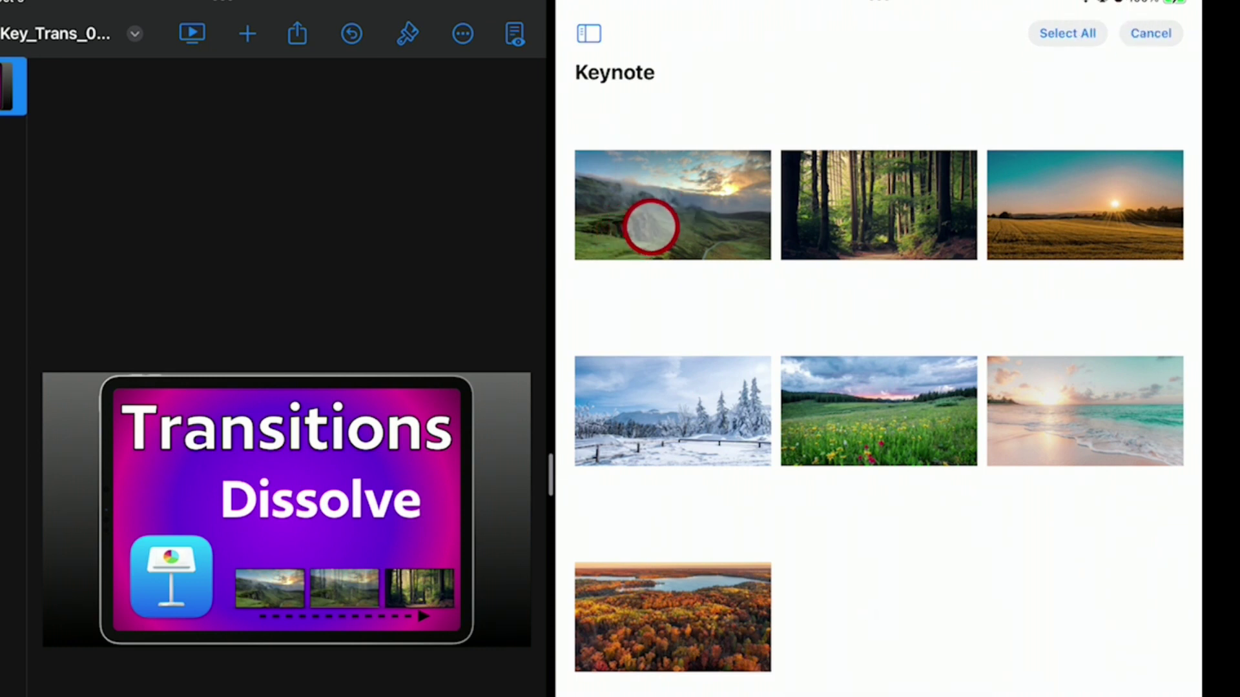
click(919, 198)
click(1053, 210)
click(629, 417)
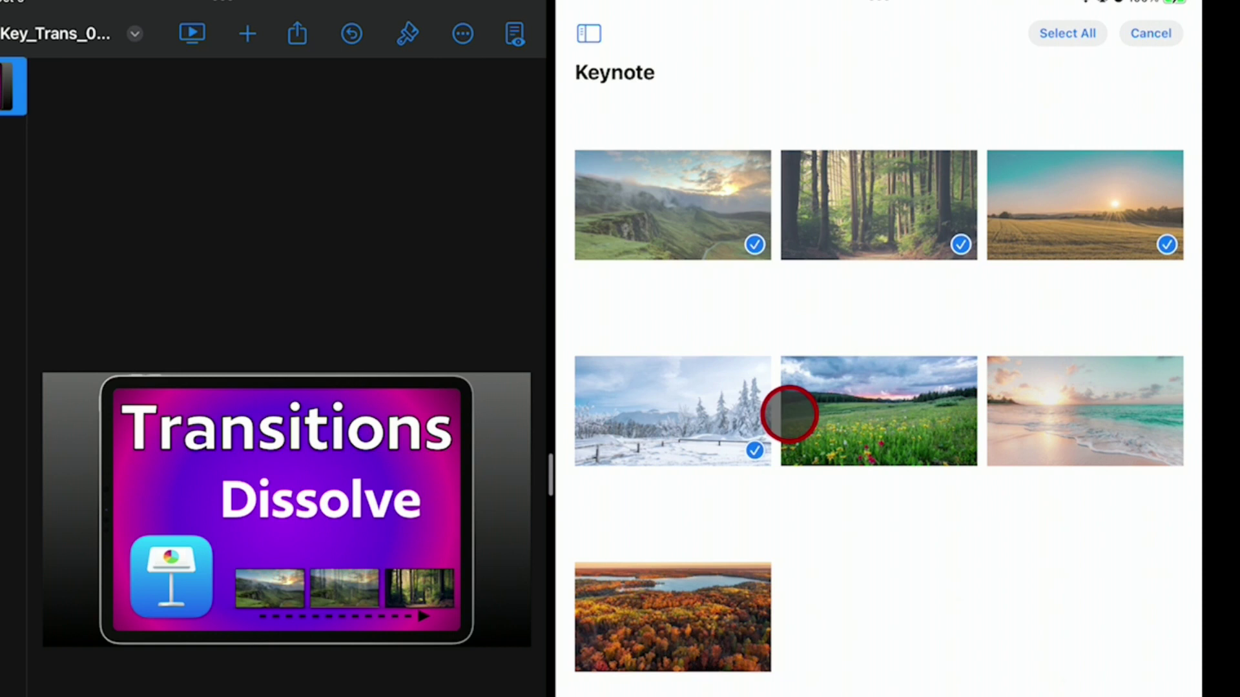
click(939, 407)
click(1033, 413)
click(636, 633)
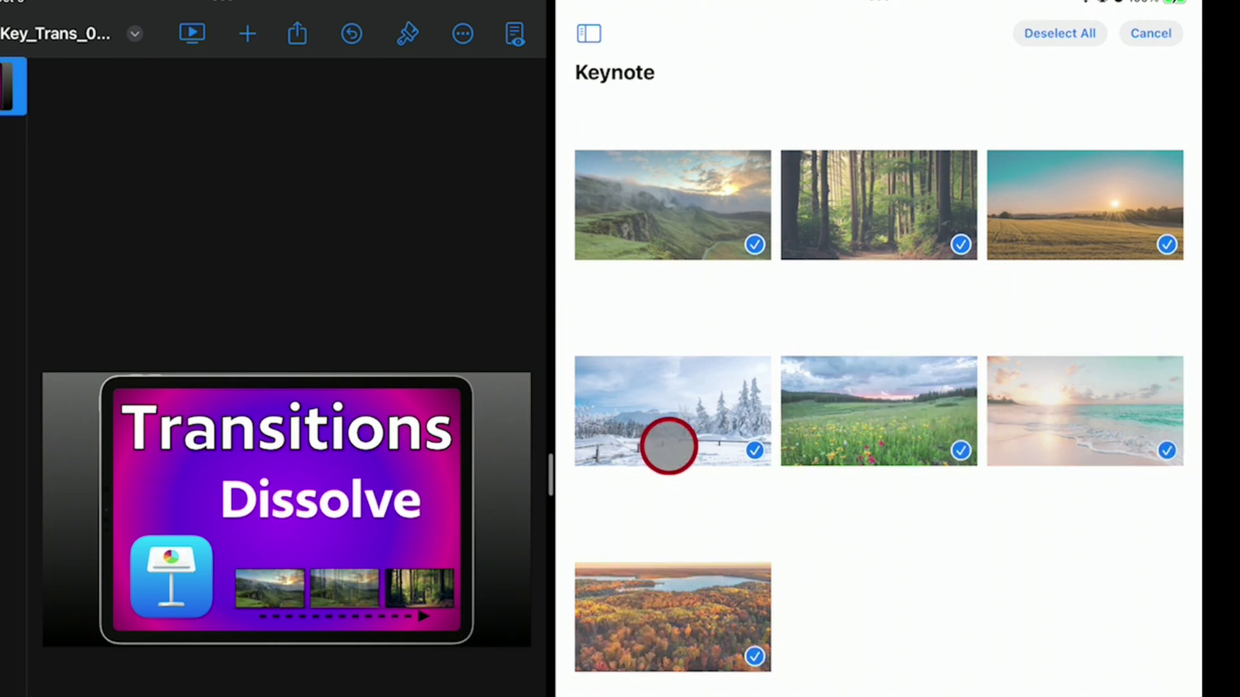
- Drag the seven photos into the navigator after slide 1 and close the Photos split view
drag(667, 446, 338, 413)
drag(477, 307, 203, 214)
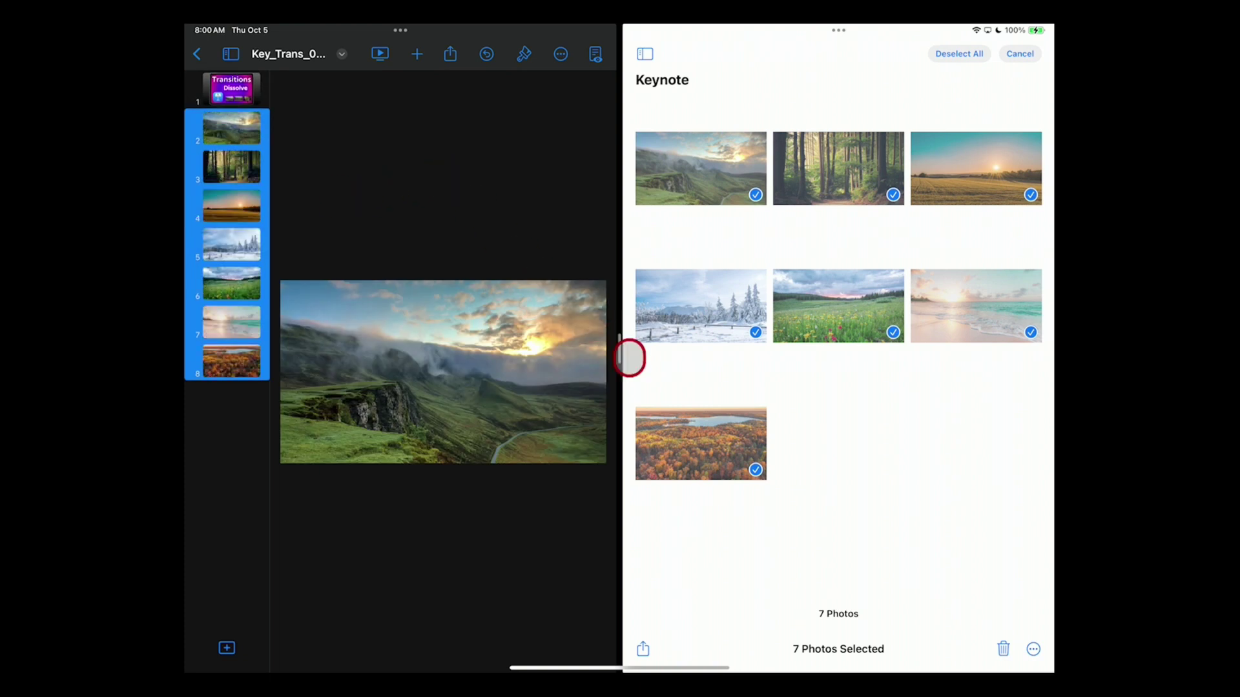
drag(633, 363, 1052, 362)
click(242, 85)
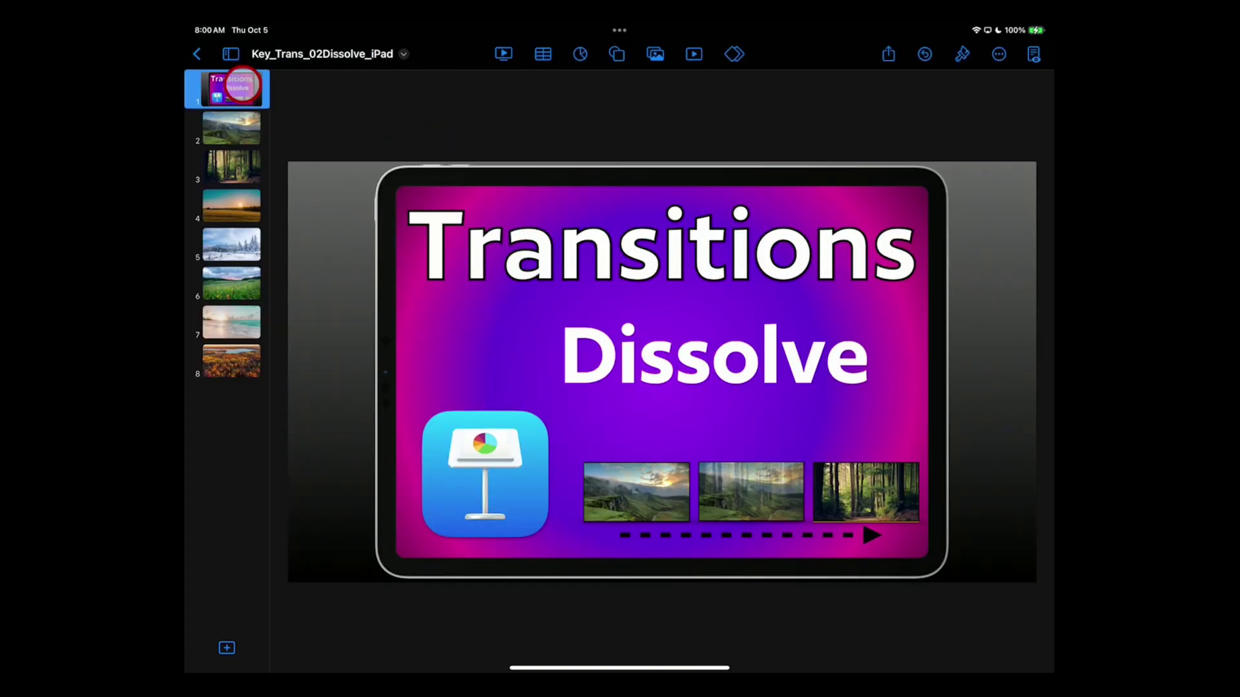
- Select all eight slides and choose Transition from the slide context menu
drag(239, 87, 284, 347)
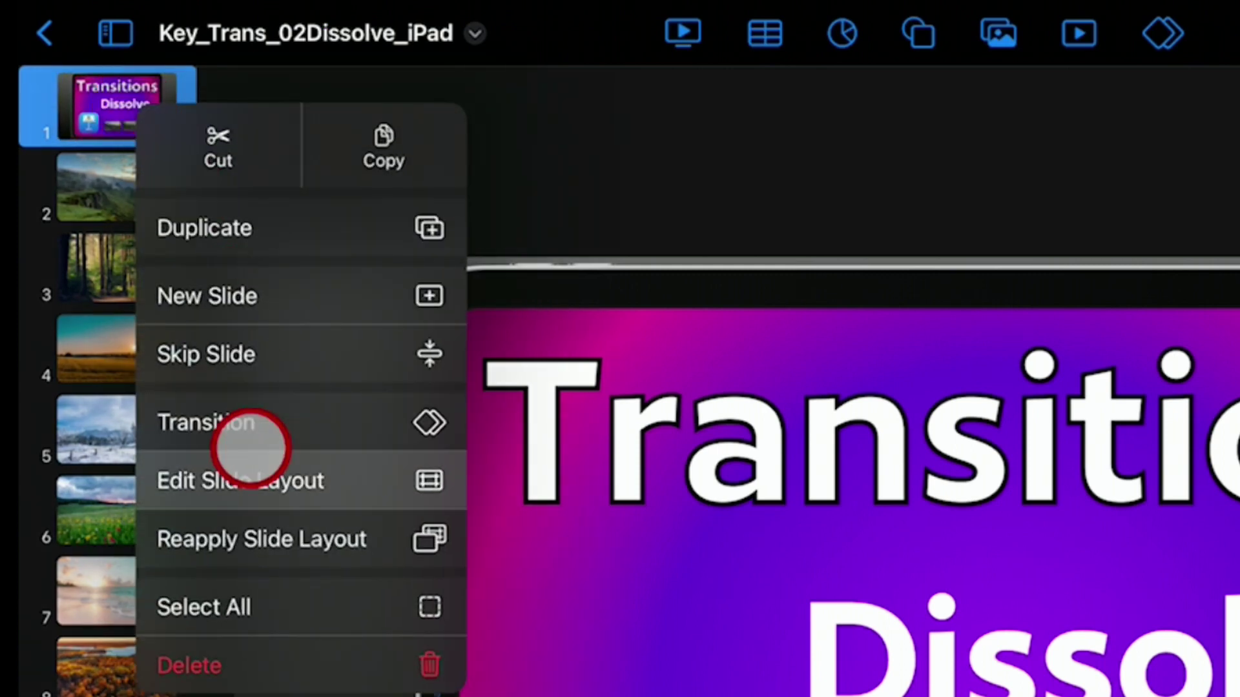
drag(226, 645, 321, 617)
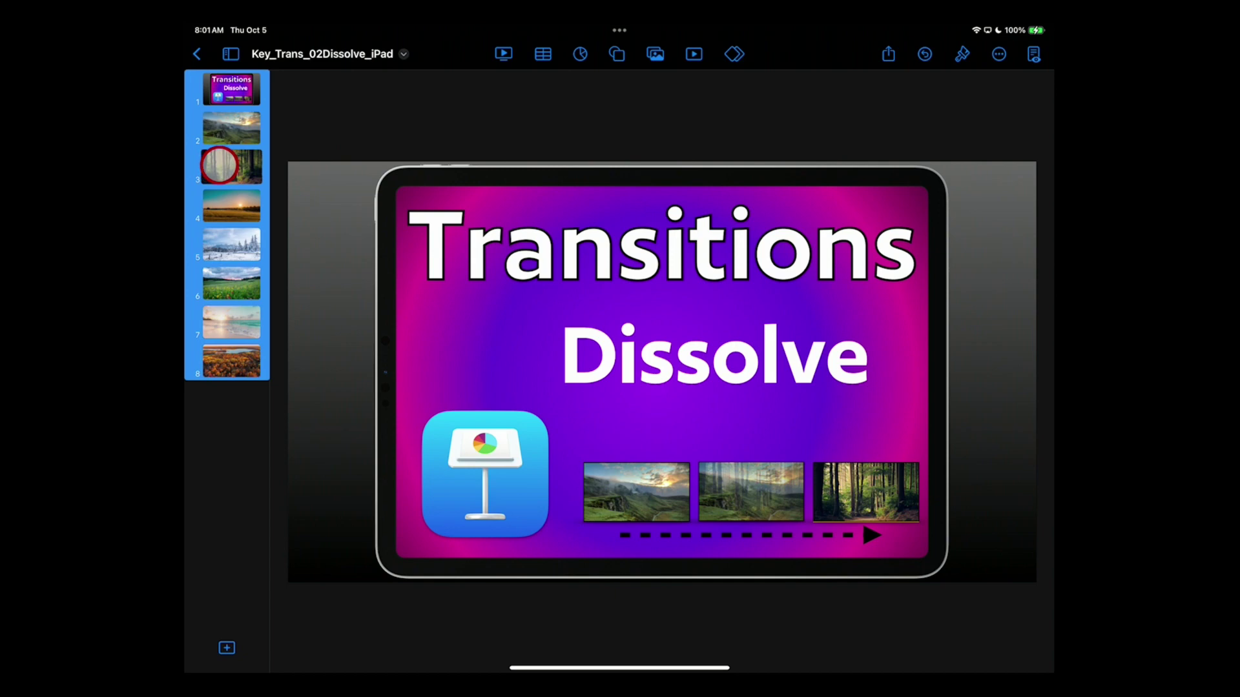
drag(220, 165, 311, 315)
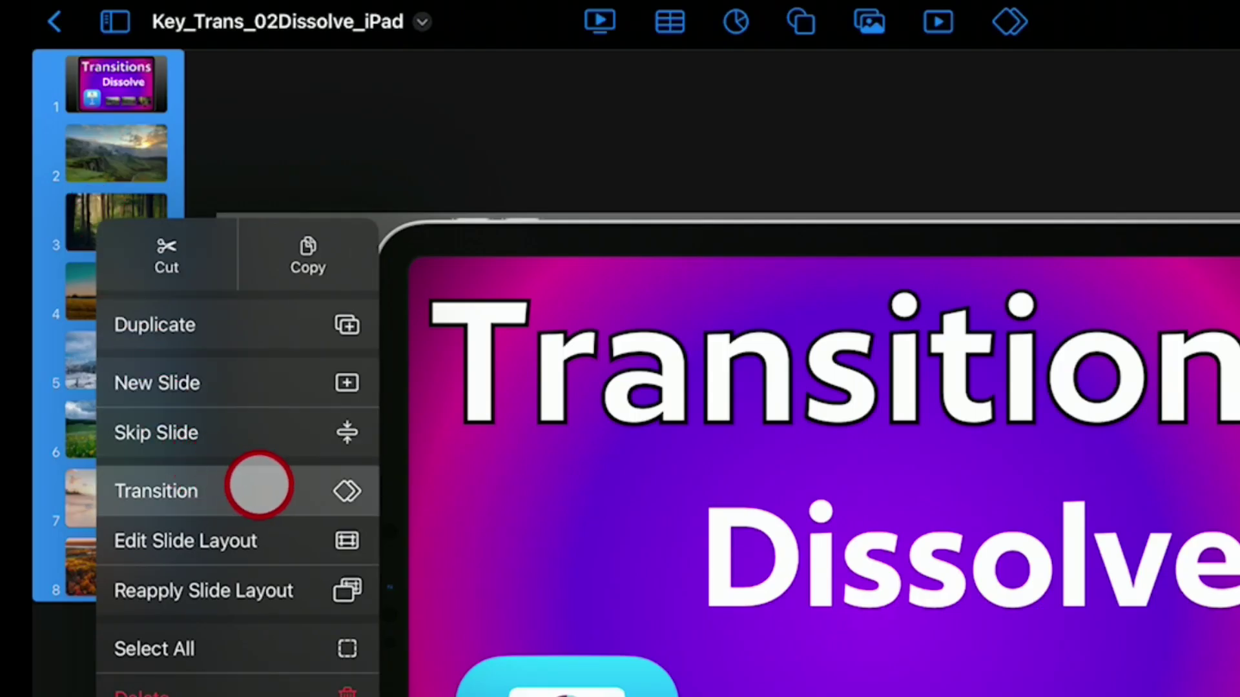
drag(259, 485, 281, 492)
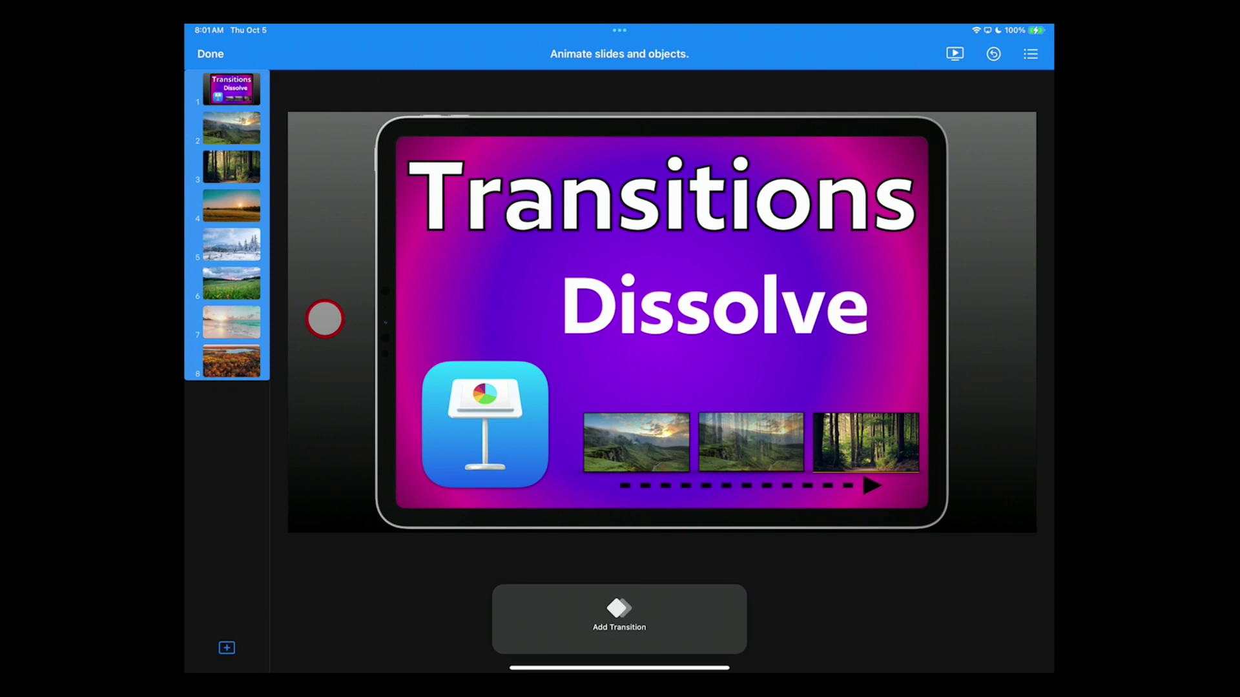
- Pick Dissolve from the transition picker for the eight selected slides
click(620, 618)
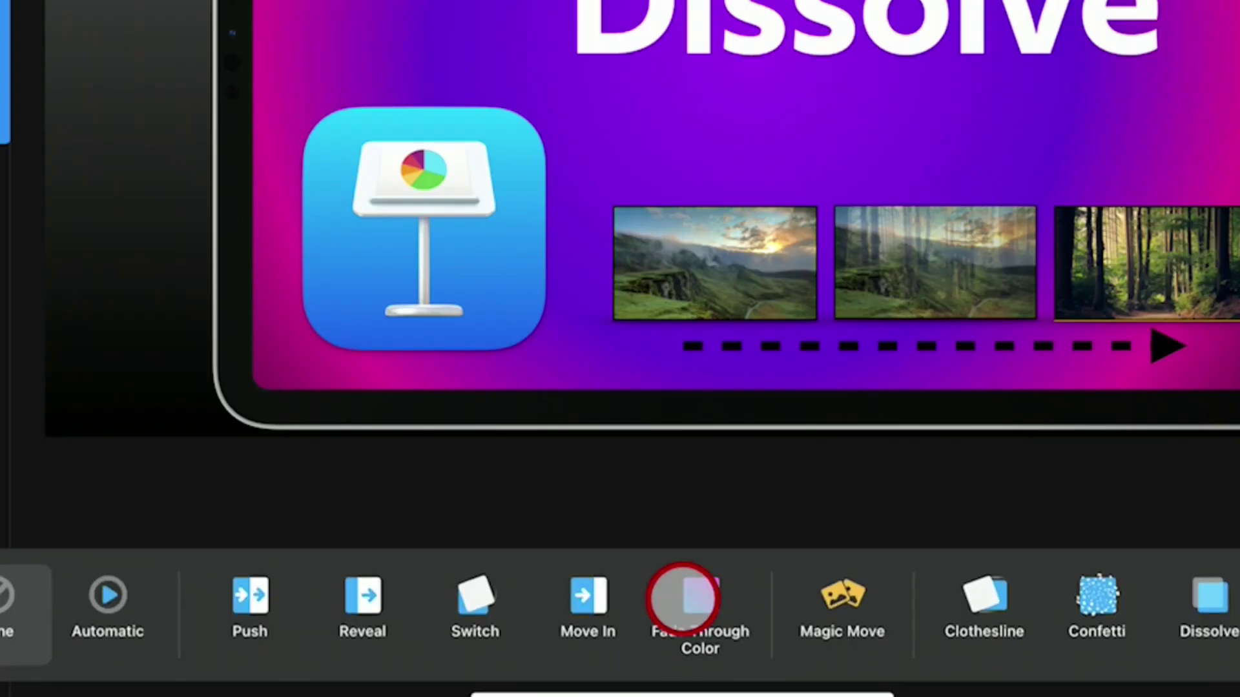
scroll(982, 595, right, 7)
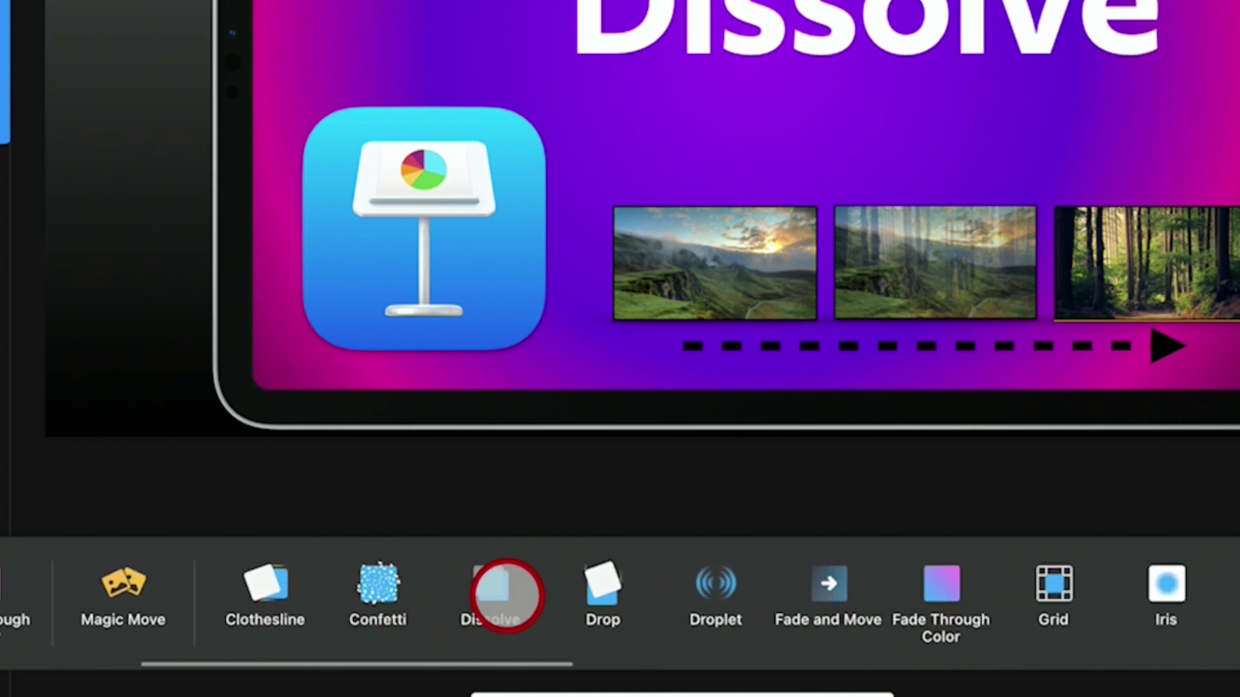
click(493, 592)
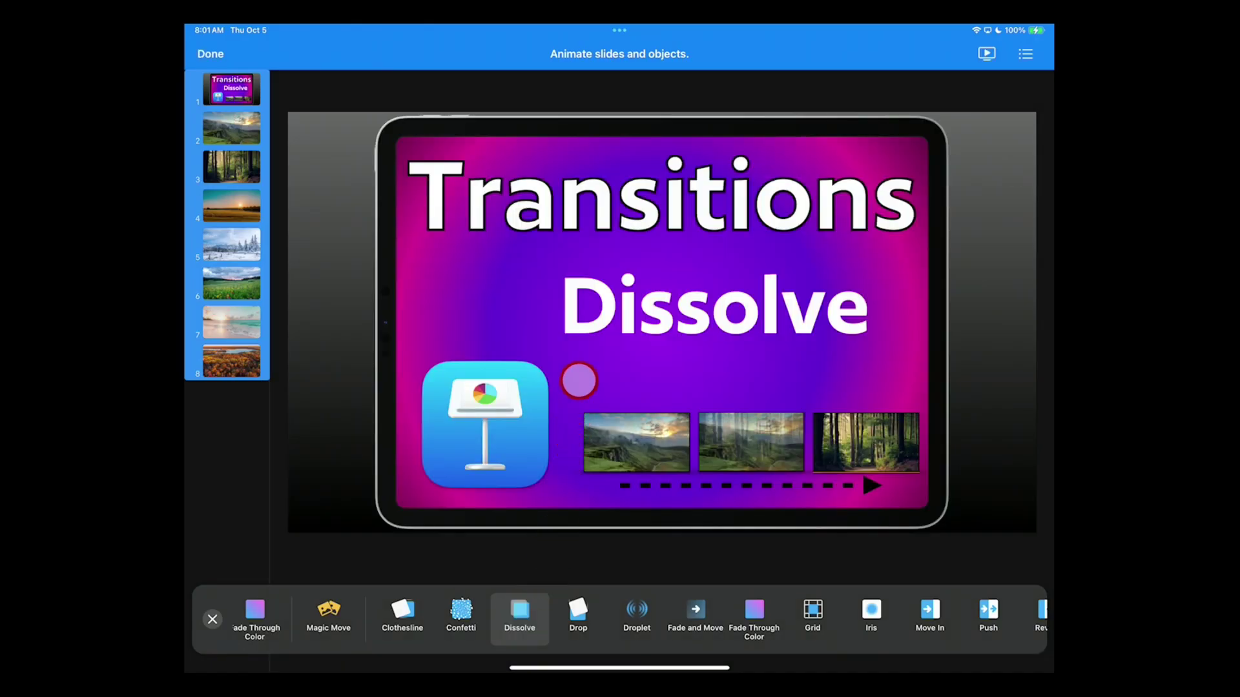
click(579, 380)
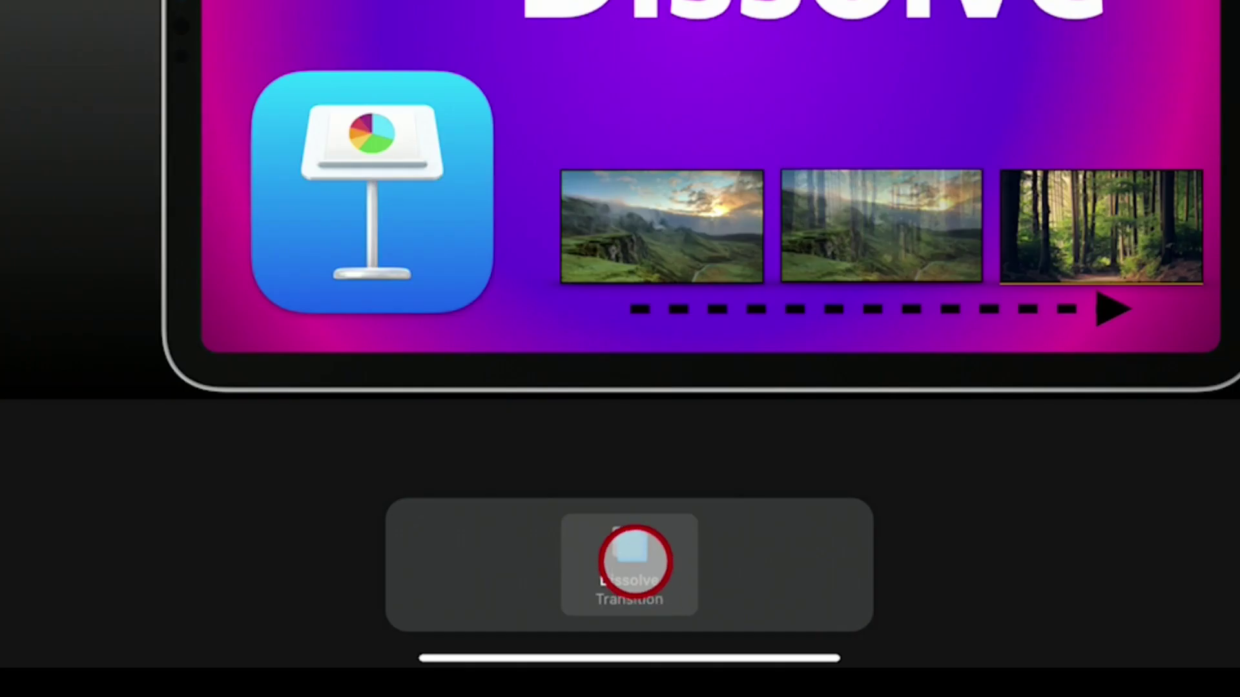
- Drag the Dissolve duration slider from 1.50 s down to 1.00 s
click(634, 561)
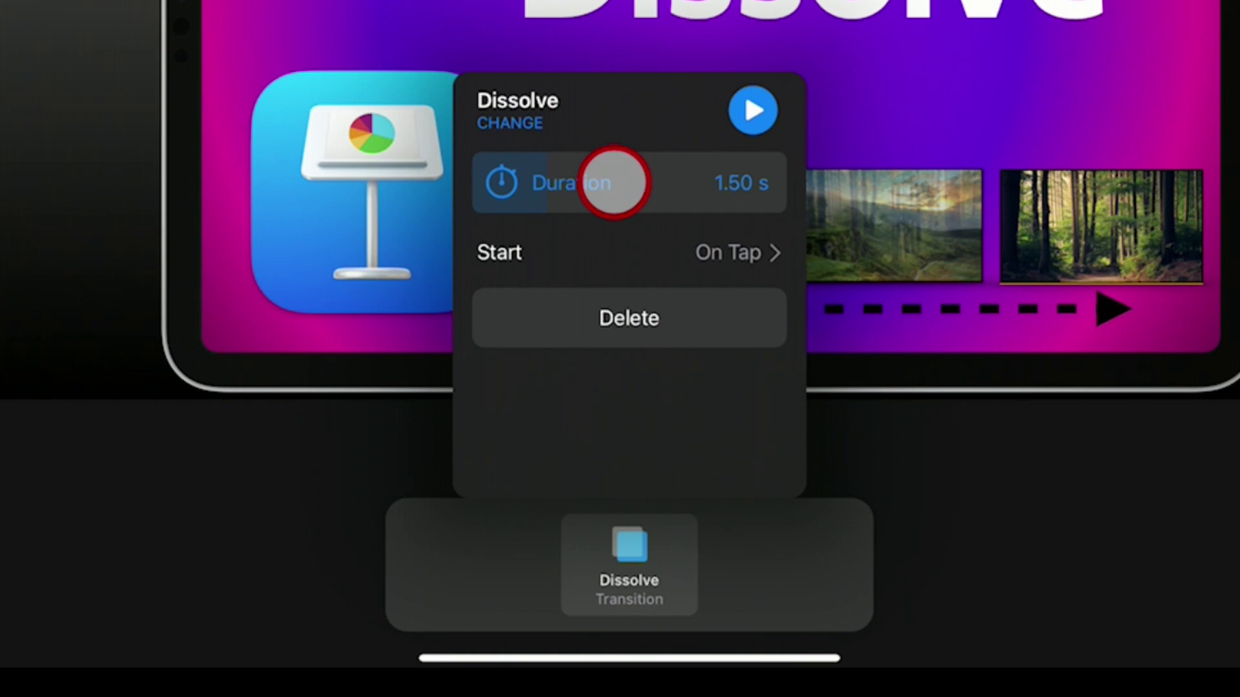
drag(613, 183, 601, 183)
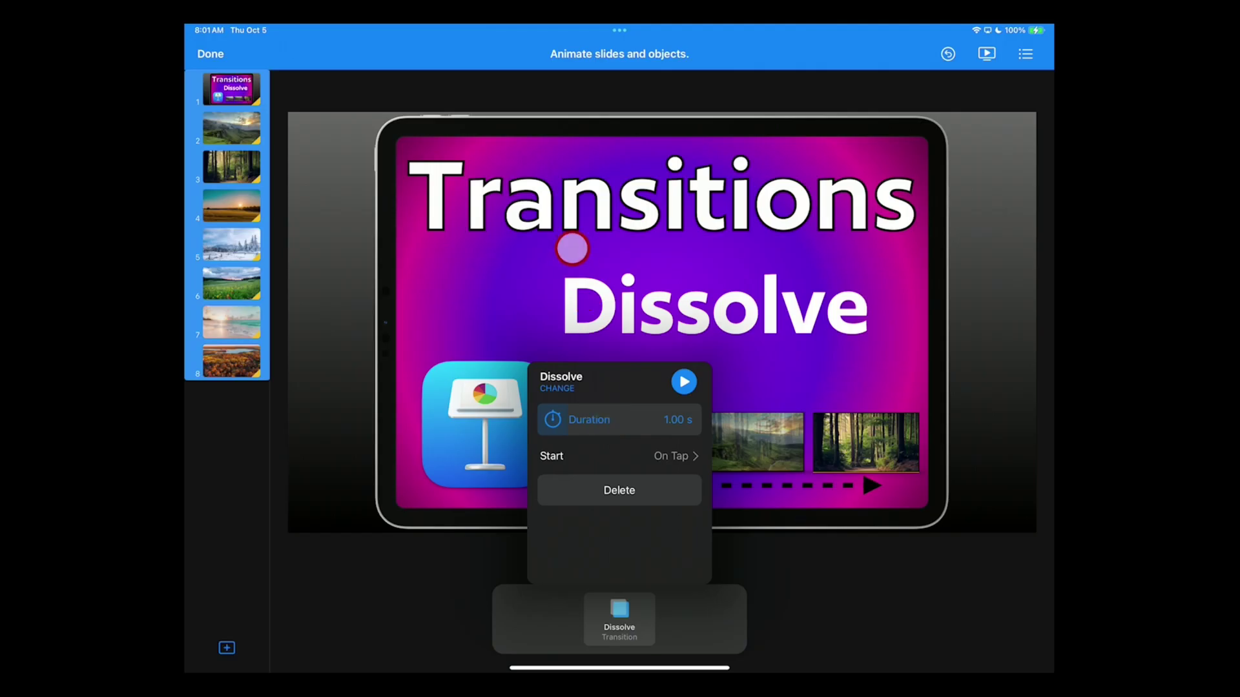
click(572, 248)
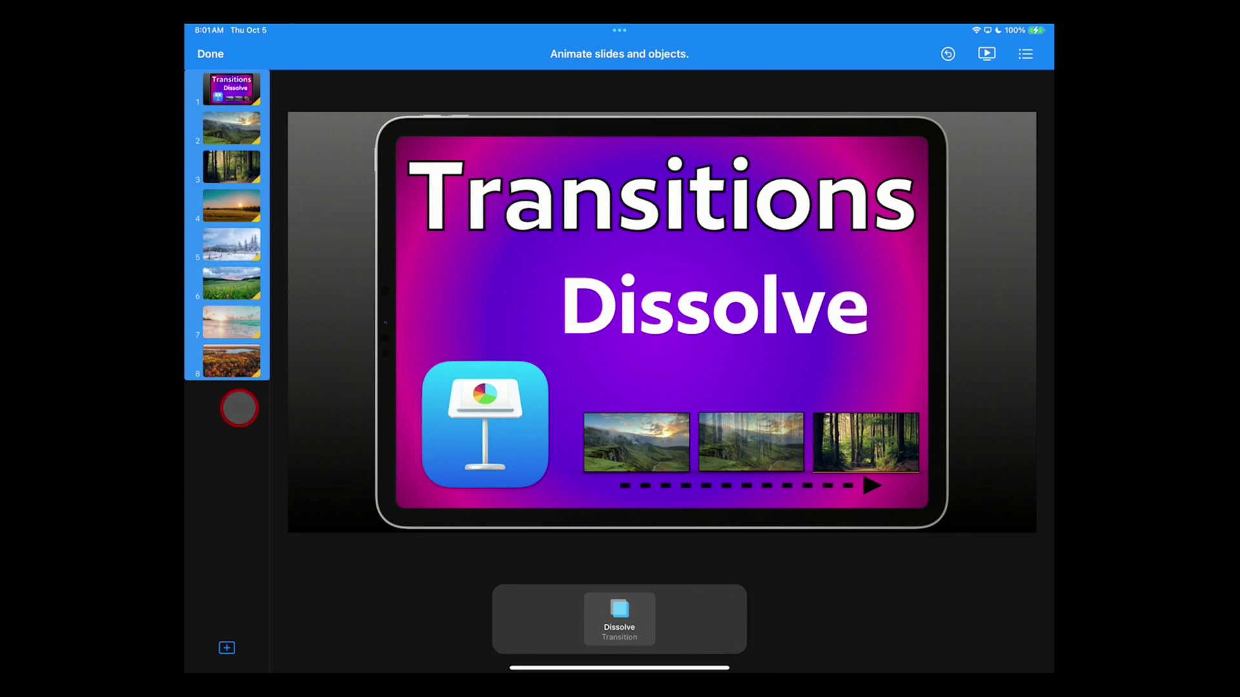
- Select season slides 5–8 and lengthen their Dissolve duration to 3.00 s
click(237, 368)
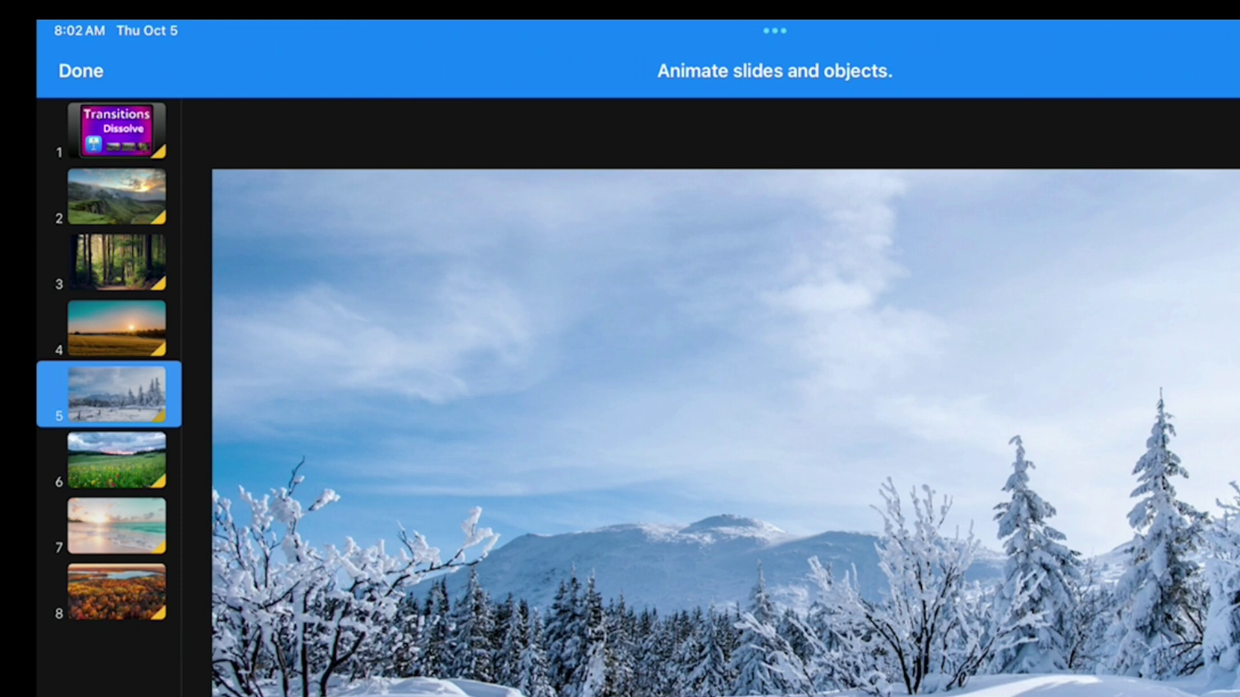
shift+click(116, 459)
shift+click(116, 525)
shift+click(117, 591)
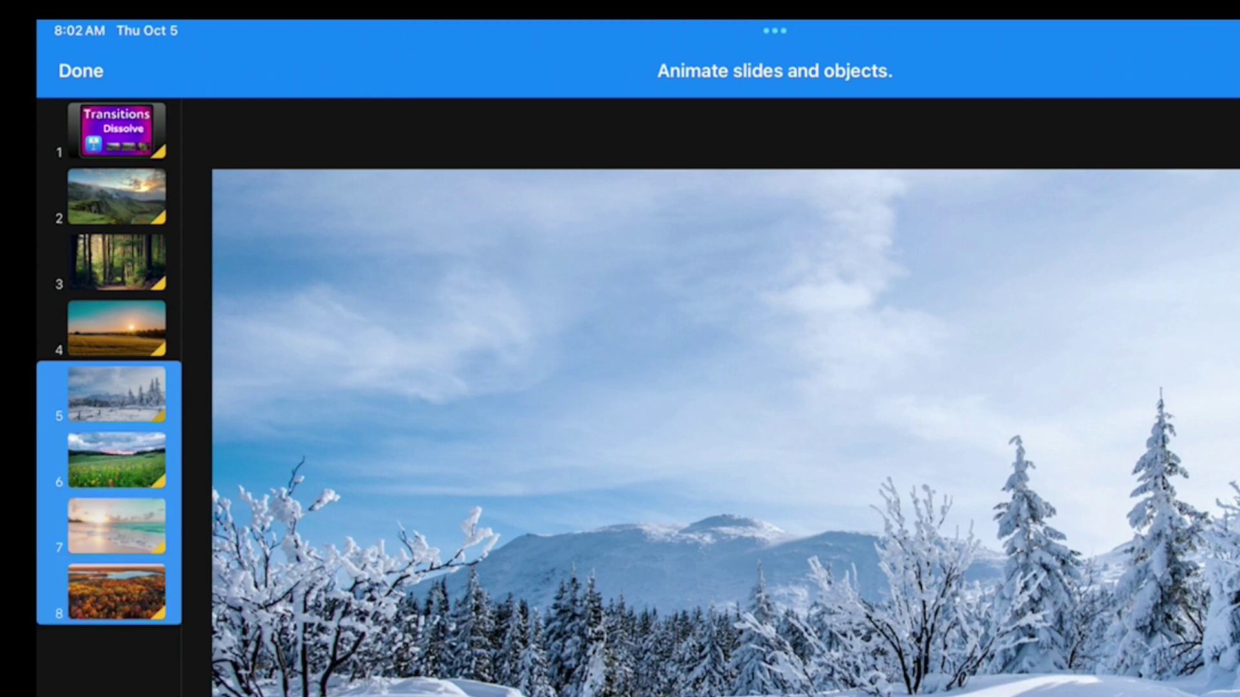
click(116, 394)
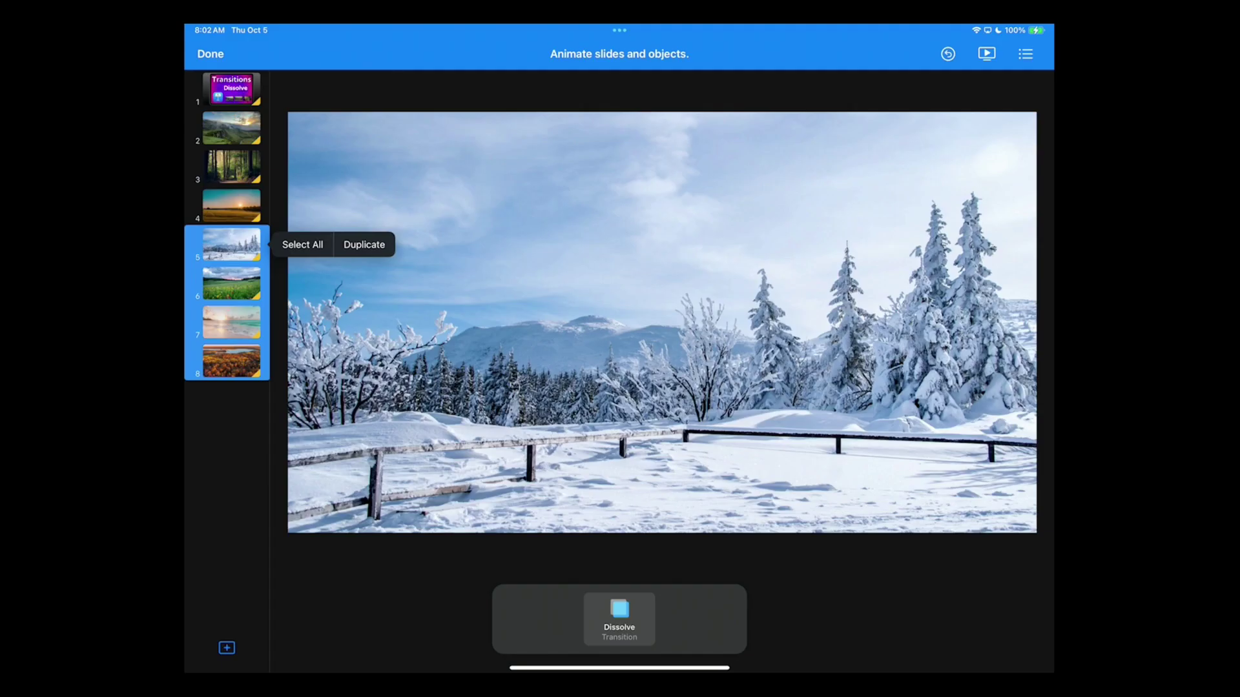
click(624, 613)
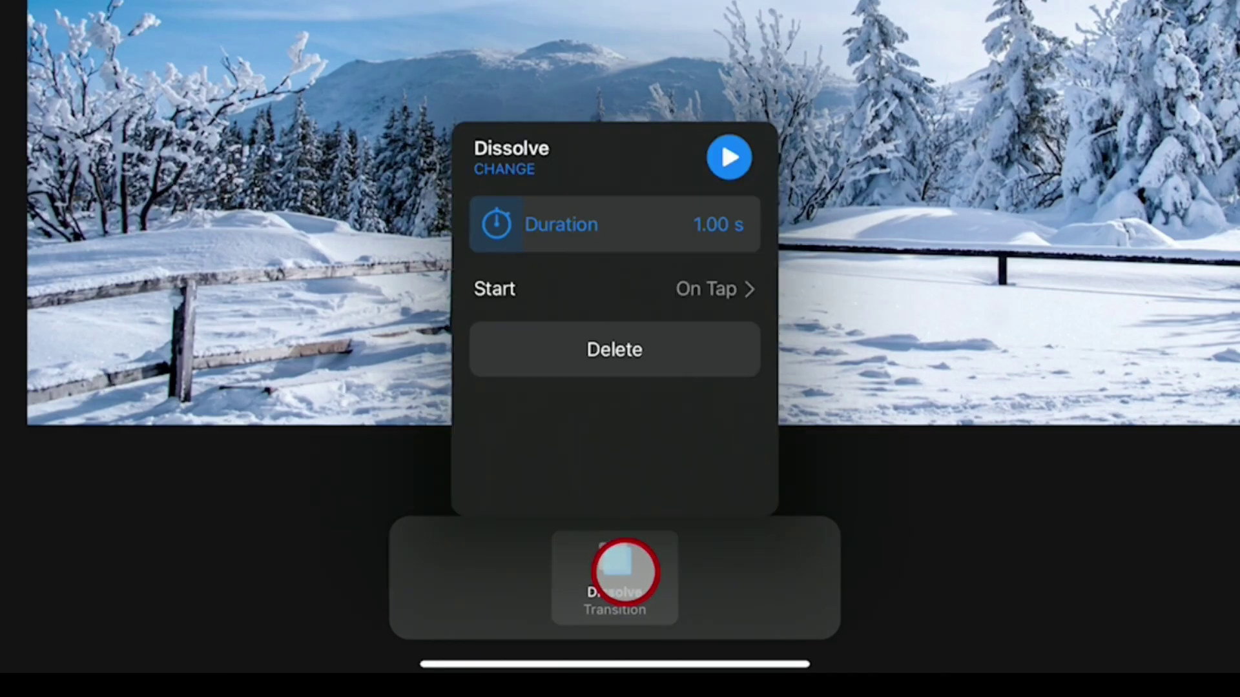
drag(534, 221, 585, 222)
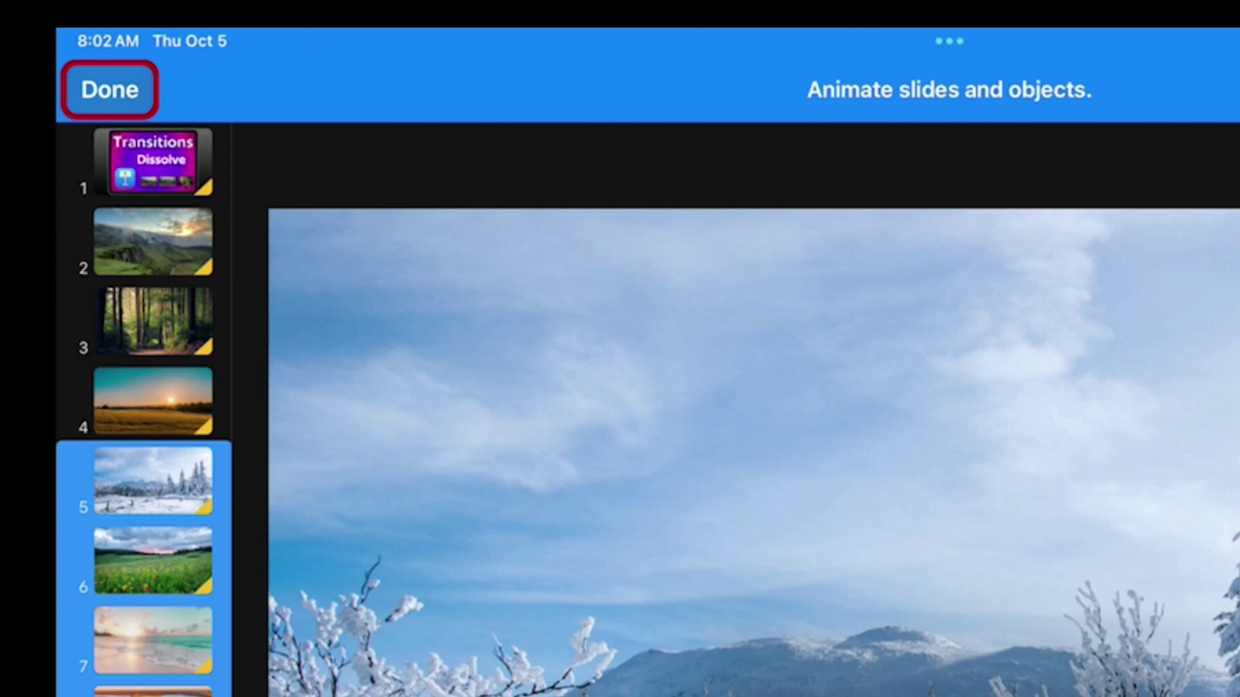
- Exit transition editing and jump to slide 1, the title slide
click(162, 103)
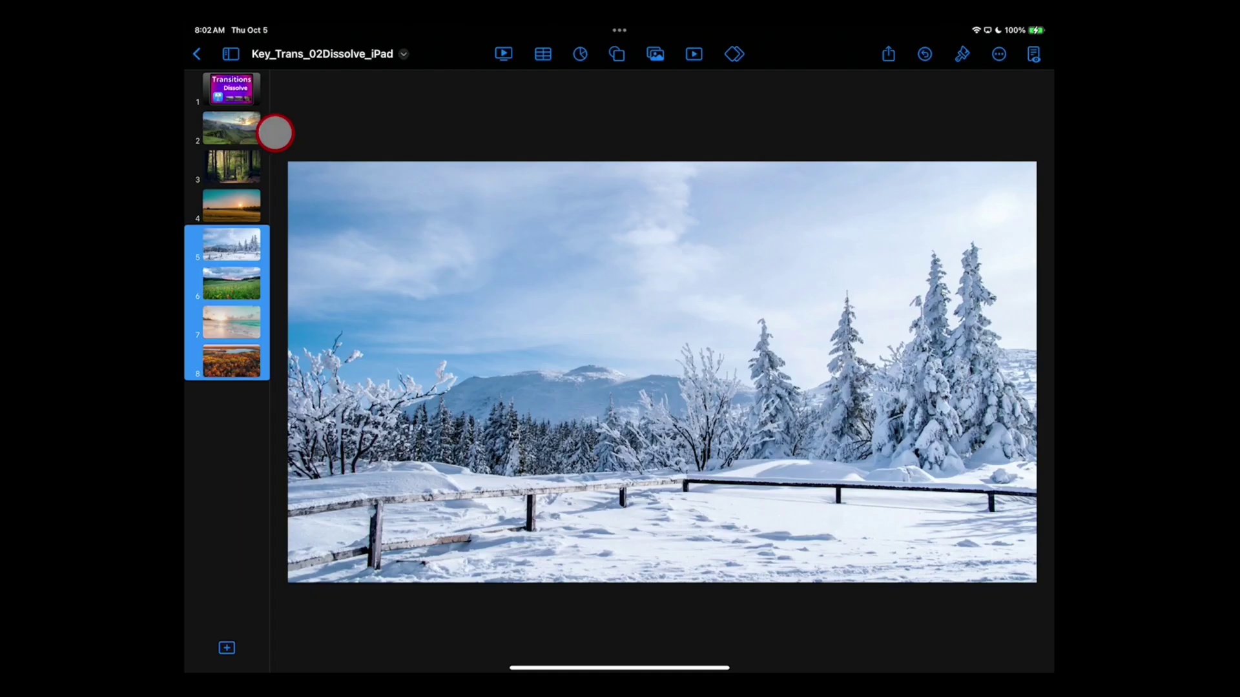
click(231, 90)
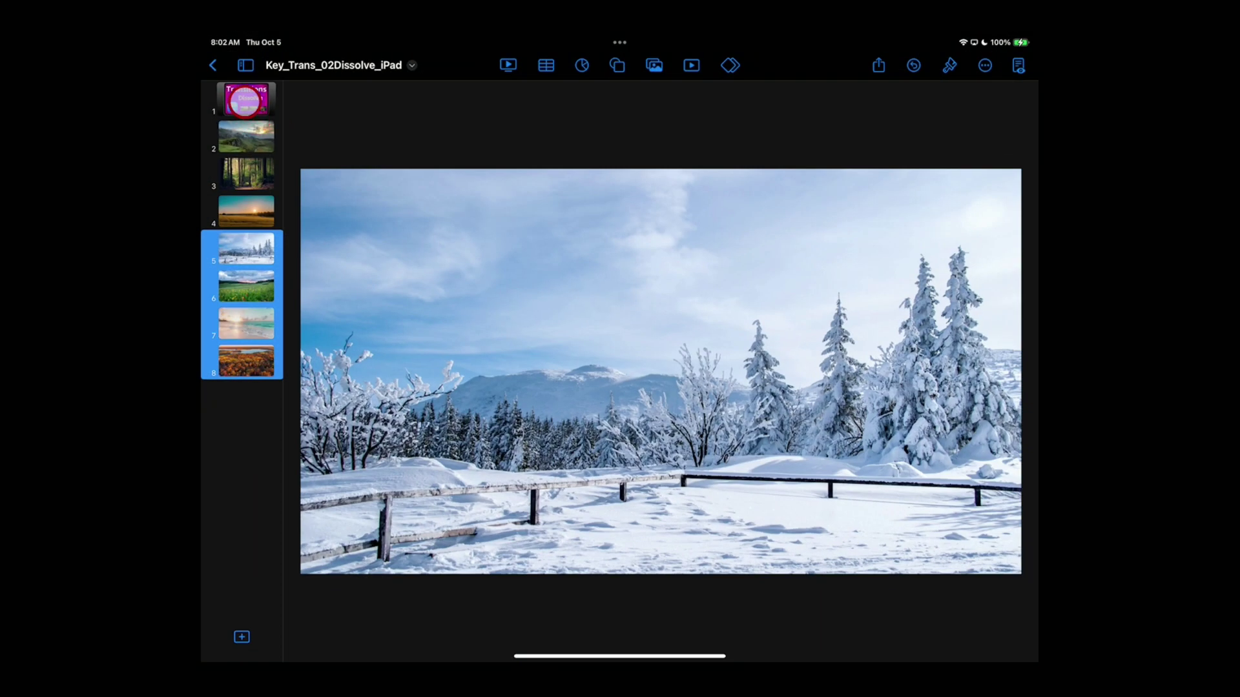